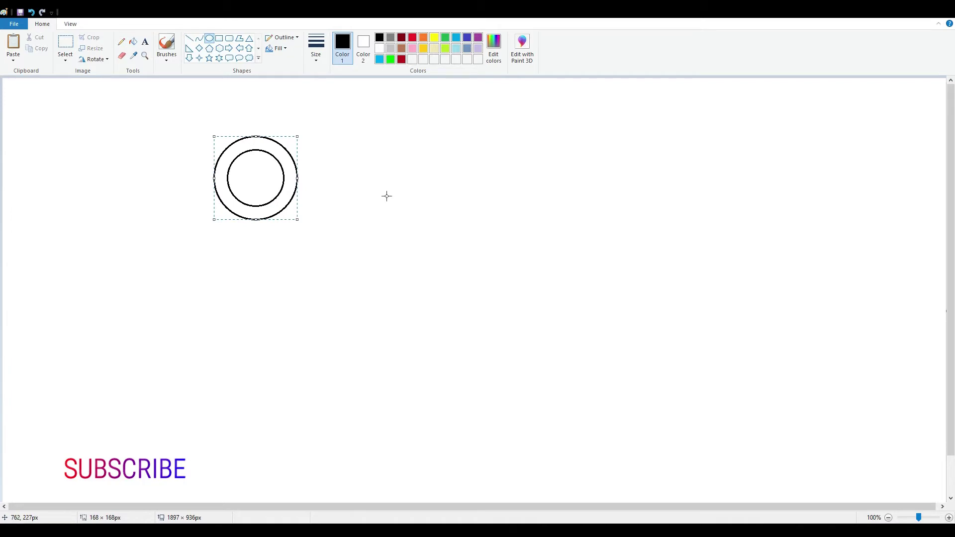
# - Draw a small black-outlined hub circle about 36 px wide at the centre of the two existing circles
pyautogui.click(386, 196)
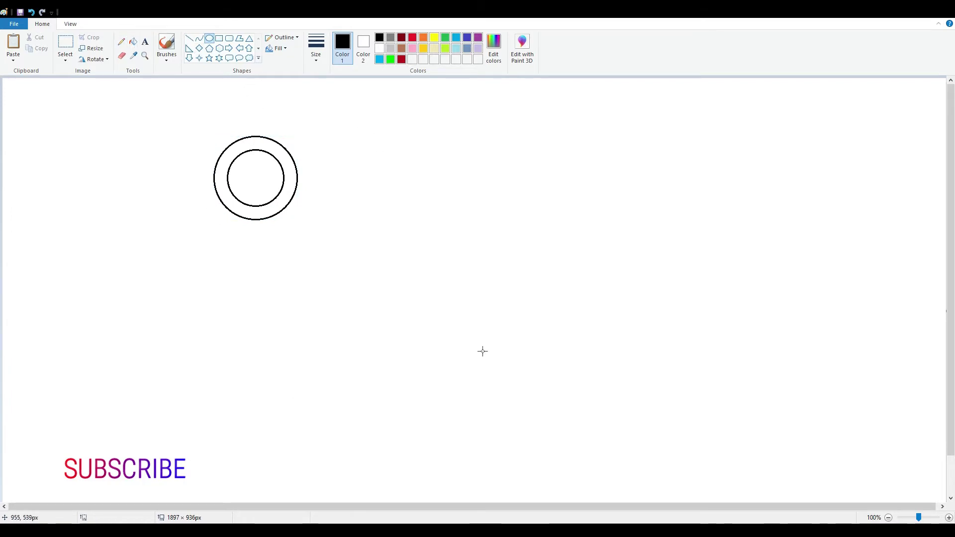
pyautogui.click(927, 518)
pyautogui.moveTo(461, 508); pyautogui.dragTo(484, 509)
pyautogui.moveTo(444, 258); pyautogui.dragTo(481, 297)
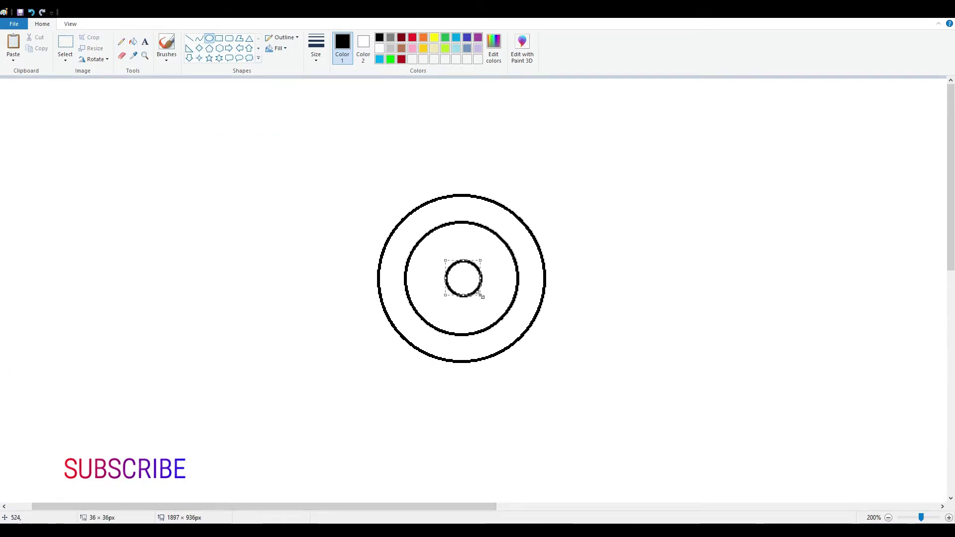
pyautogui.click(436, 256)
# - Draw a circle with a very thick outline around the hub, sized to about 111 × 109 px
pyautogui.moveTo(431, 251)
pyautogui.mouseDown()
pyautogui.moveTo(502, 322)
pyautogui.moveTo(484, 303)
pyautogui.mouseUp()
pyautogui.hotkey('ctrl', 'z')
pyautogui.moveTo(422, 252)
pyautogui.mouseDown()
pyautogui.moveTo(505, 360)
pyautogui.moveTo(502, 333)
pyautogui.mouseUp()
pyautogui.moveTo(461, 253); pyautogui.dragTo(461, 225)
pyautogui.moveTo(502, 279); pyautogui.dragTo(515, 279)
pyautogui.moveTo(422, 279); pyautogui.dragTo(411, 282)
pyautogui.click(314, 53)
pyautogui.click(362, 130)
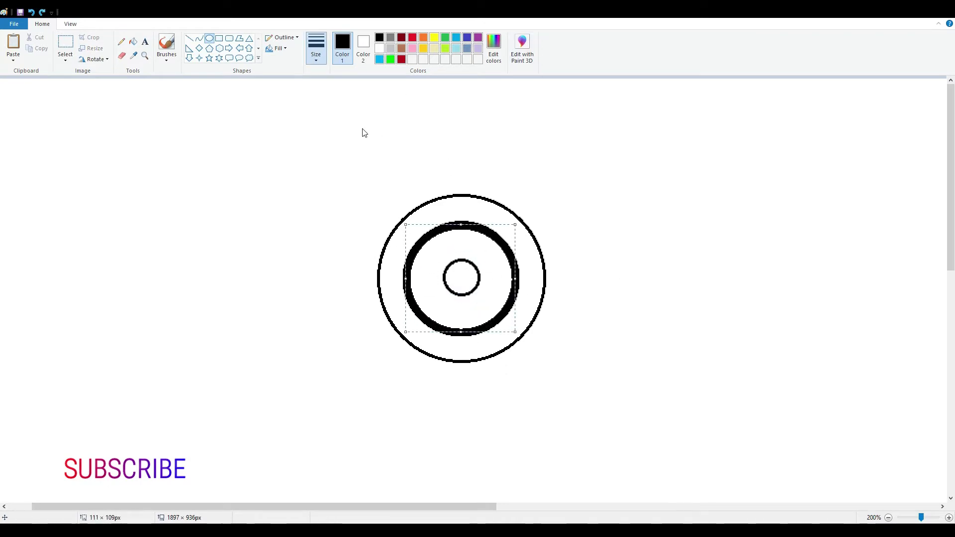
# - Recolour the thick circle light gray and fit it just inside the wheel's inner black ring
pyautogui.click(392, 49)
pyautogui.moveTo(516, 279); pyautogui.dragTo(512, 278)
pyautogui.moveTo(459, 225); pyautogui.dragTo(460, 226)
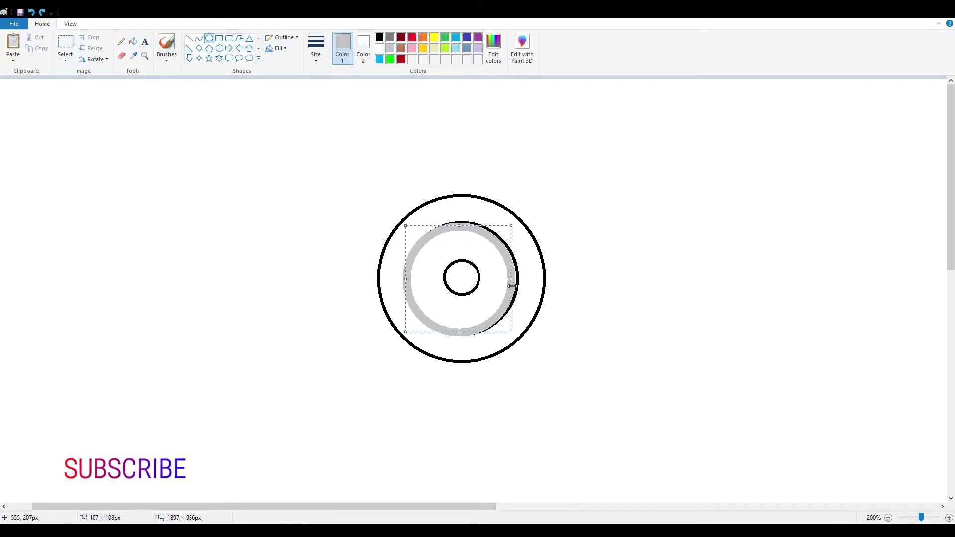
pyautogui.moveTo(513, 281); pyautogui.dragTo(514, 281)
pyautogui.moveTo(407, 281); pyautogui.dragTo(411, 281)
pyautogui.moveTo(462, 225); pyautogui.dragTo(462, 228)
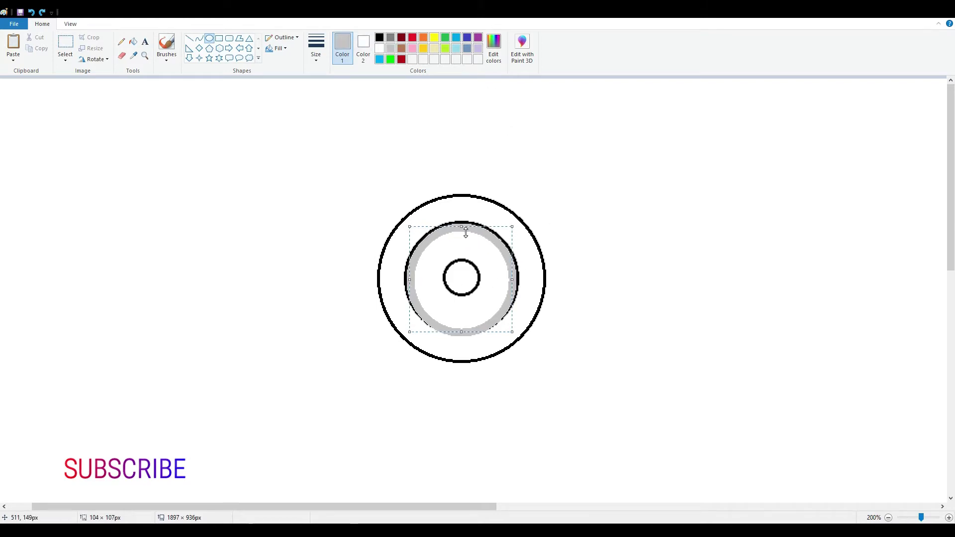
pyautogui.moveTo(462, 332); pyautogui.dragTo(463, 330)
pyautogui.click(545, 244)
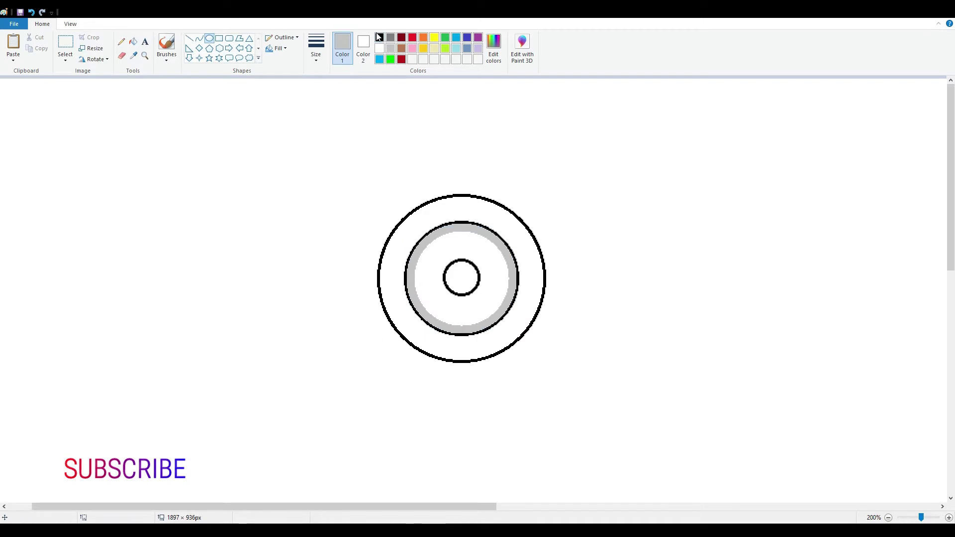
# - Draw a black circle about 115 × 115 px over the inner ring to outline the light gray band
pyautogui.moveTo(409, 234)
pyautogui.mouseDown()
pyautogui.moveTo(502, 338)
pyautogui.moveTo(515, 335)
pyautogui.mouseUp()
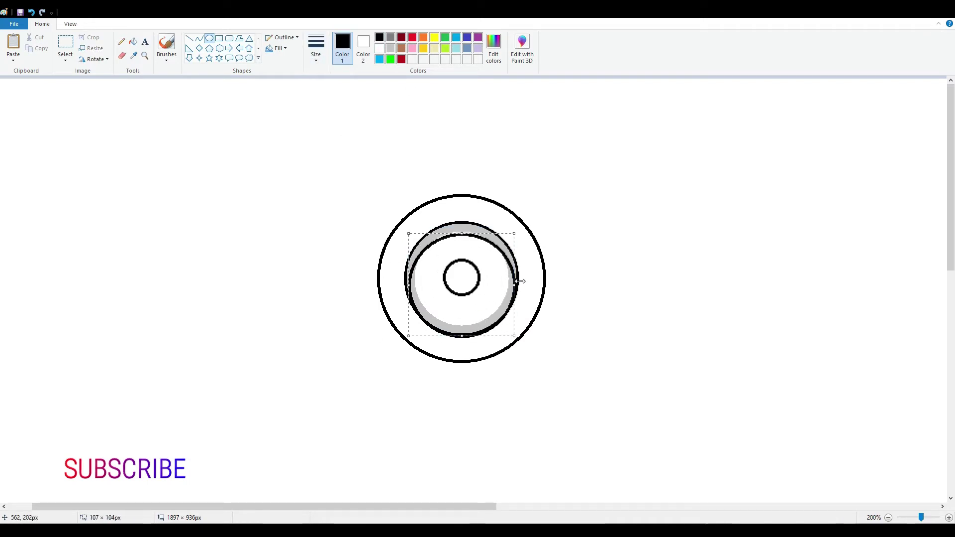
pyautogui.moveTo(462, 234); pyautogui.dragTo(464, 226)
pyautogui.moveTo(520, 278); pyautogui.dragTo(524, 278)
pyautogui.moveTo(413, 281); pyautogui.dragTo(410, 282)
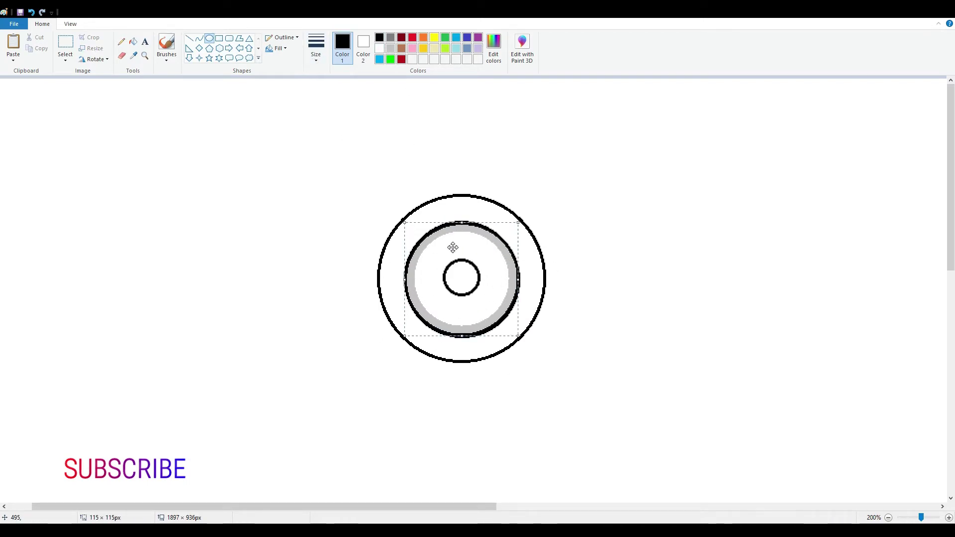
pyautogui.moveTo(463, 227); pyautogui.dragTo(462, 226)
pyautogui.click(597, 319)
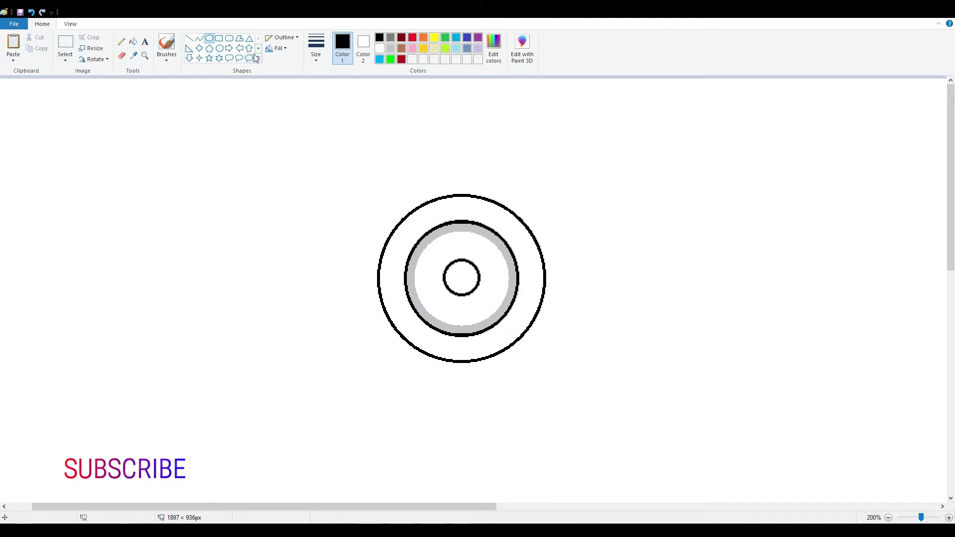
# - Fill the disc between the hub circle and the light gray band with a custom dark gray
pyautogui.click(410, 322)
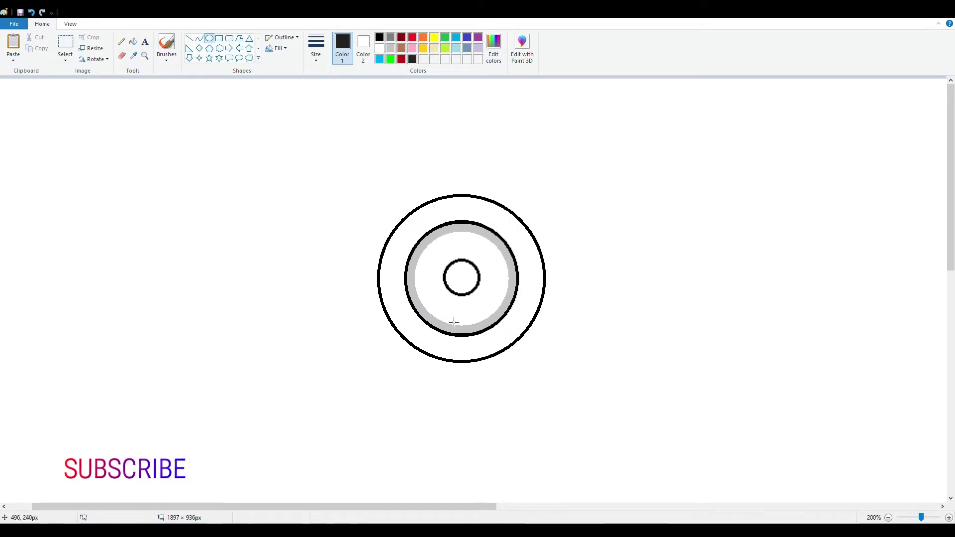
pyautogui.click(134, 42)
pyautogui.click(443, 265)
# - Fill the hub circle and its black outline with a custom light gray
pyautogui.click(494, 53)
pyautogui.moveTo(577, 244); pyautogui.dragTo(577, 221)
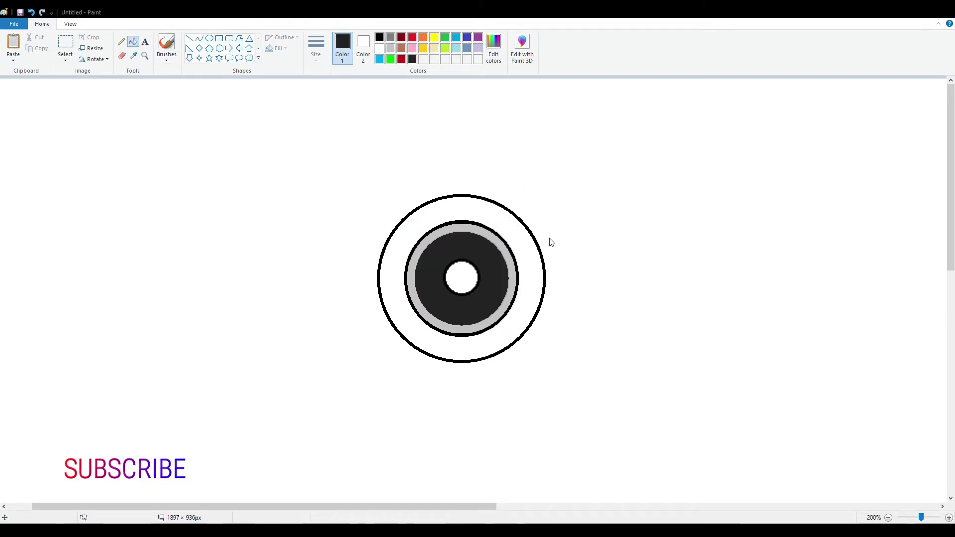
pyautogui.click(386, 340)
pyautogui.click(467, 269)
pyautogui.click(468, 261)
# - Draw a light gray bolt dot about 4 × 4 px on the dark disc above the hub
pyautogui.click(495, 53)
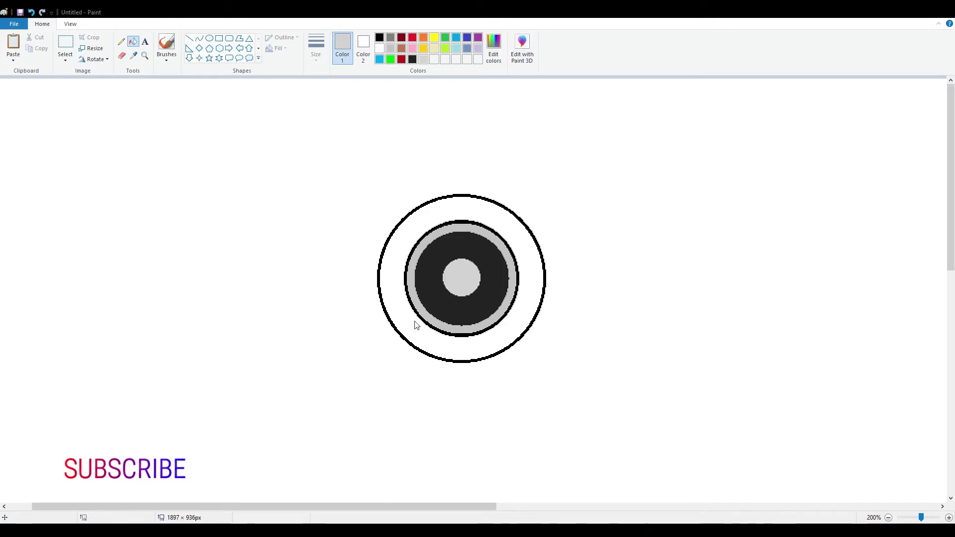
pyautogui.click(210, 38)
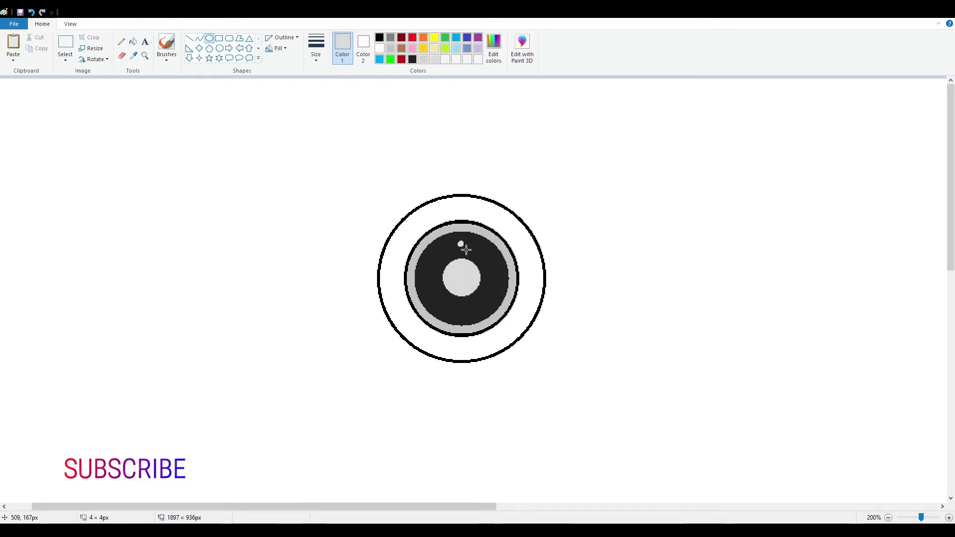
pyautogui.moveTo(466, 250); pyautogui.dragTo(467, 250)
# - Copy the bolt dot and paste a duplicate directly below the hub
pyautogui.click(66, 45)
pyautogui.moveTo(442, 153); pyautogui.dragTo(464, 253)
pyautogui.click(656, 207)
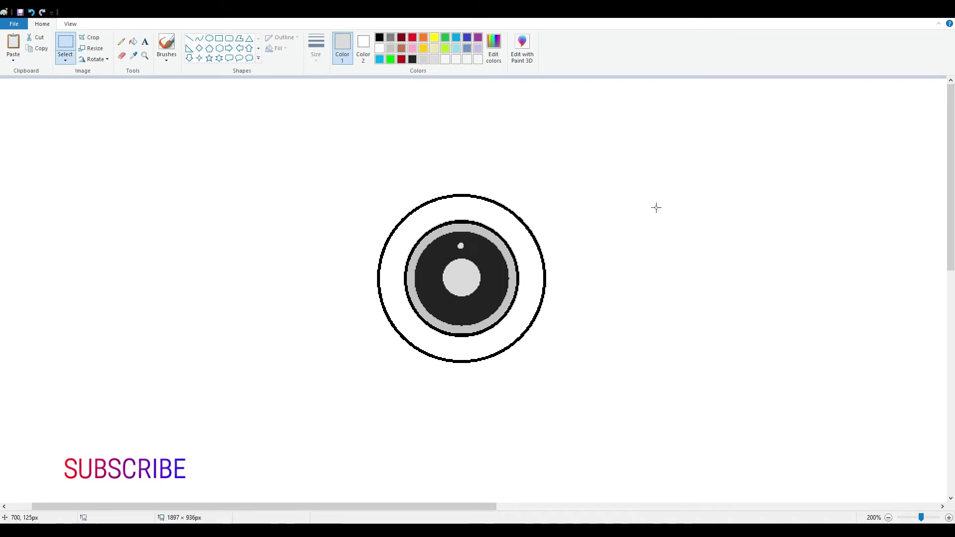
pyautogui.click(13, 42)
pyautogui.moveTo(13, 93); pyautogui.dragTo(455, 311)
pyautogui.click(317, 231)
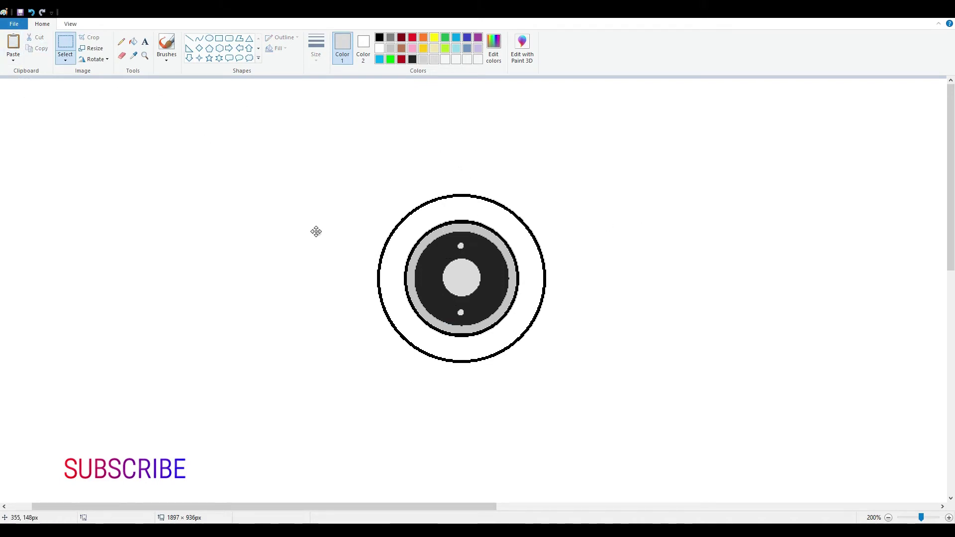
# - Paste more copies of the bolt dot around the hub to make an evenly spaced ring of eight
pyautogui.moveTo(423, 278); pyautogui.dragTo(422, 278)
pyautogui.click(14, 42)
pyautogui.moveTo(16, 93); pyautogui.dragTo(440, 258)
pyautogui.click(13, 42)
pyautogui.click(13, 42)
pyautogui.moveTo(17, 93); pyautogui.dragTo(486, 256)
pyautogui.click(13, 42)
pyautogui.click(14, 42)
pyautogui.moveTo(17, 92); pyautogui.dragTo(490, 296)
# - Fill the tire band and the black ring around the light gray rim with a custom dark gray
pyautogui.click(490, 43)
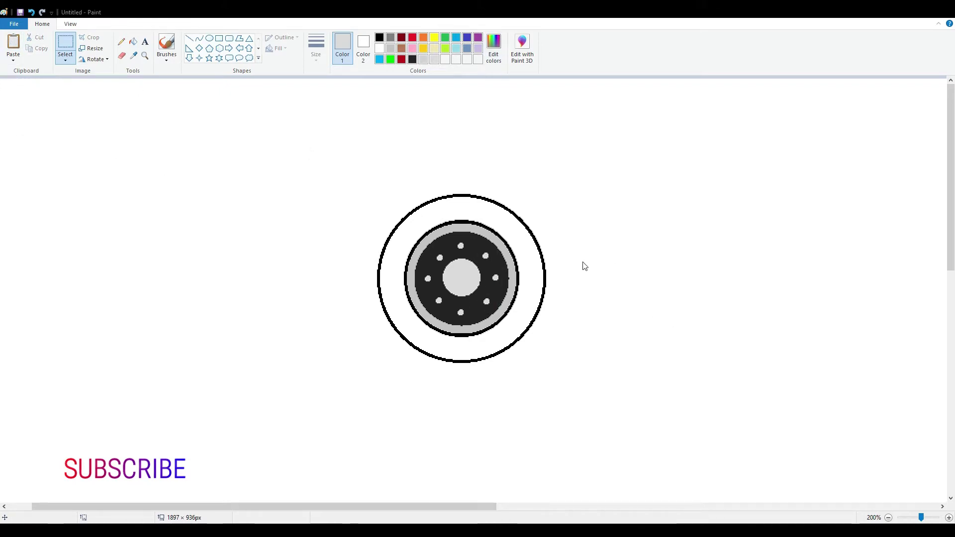
pyautogui.moveTo(579, 272); pyautogui.dragTo(580, 280)
pyautogui.click(432, 327)
pyautogui.click(133, 42)
pyautogui.click(416, 318)
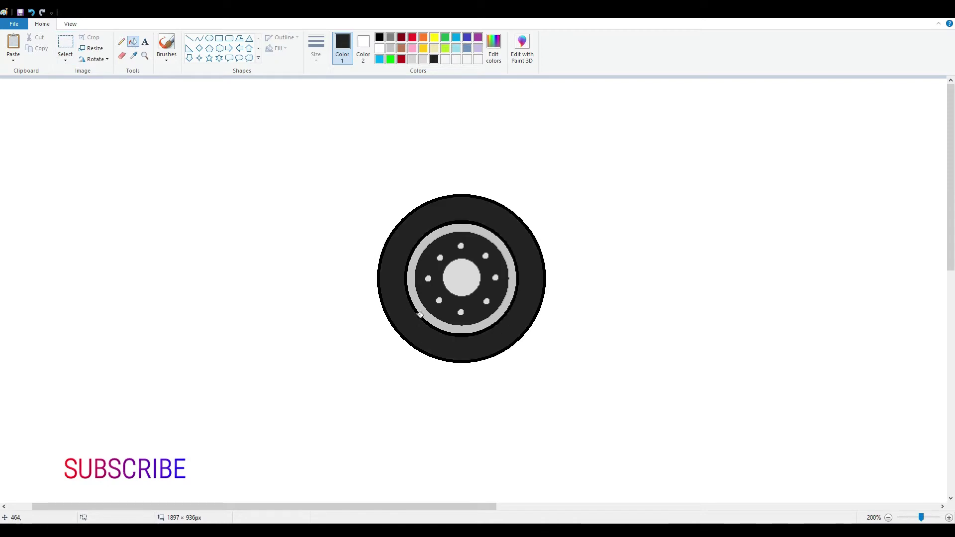
pyautogui.click(421, 316)
pyautogui.click(888, 518)
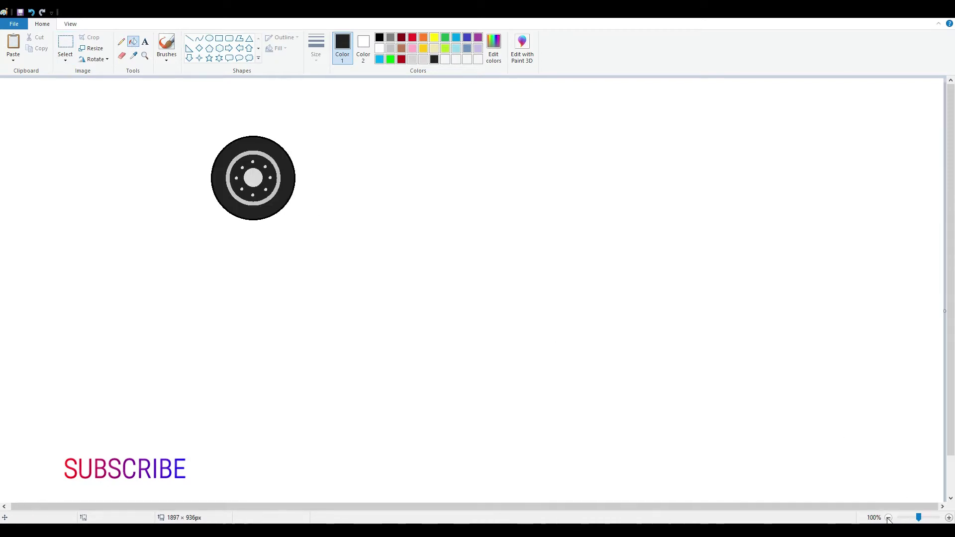
pyautogui.click(286, 153)
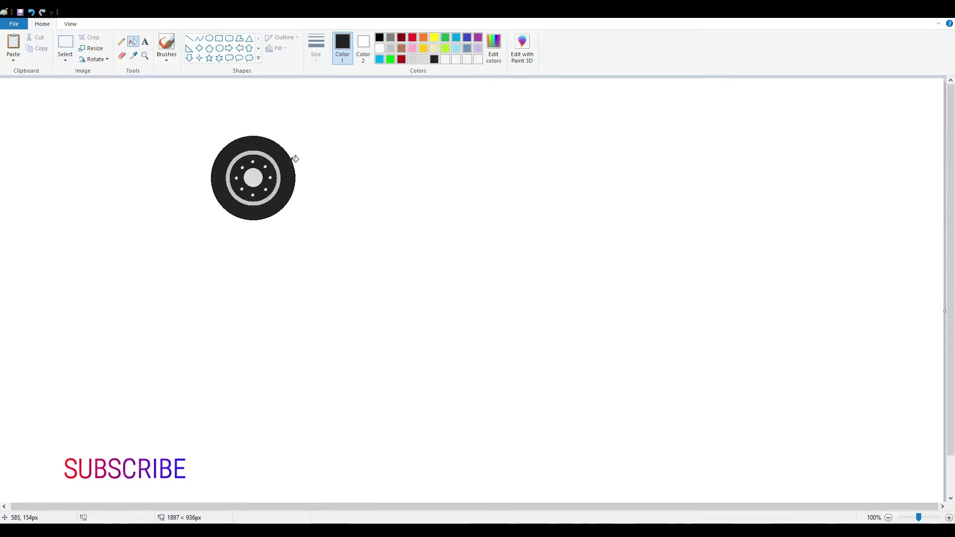
pyautogui.hotkey('ctrl', 'z')
pyautogui.hotkey('ctrl', 'z')
pyautogui.hotkey('ctrl', 'y')
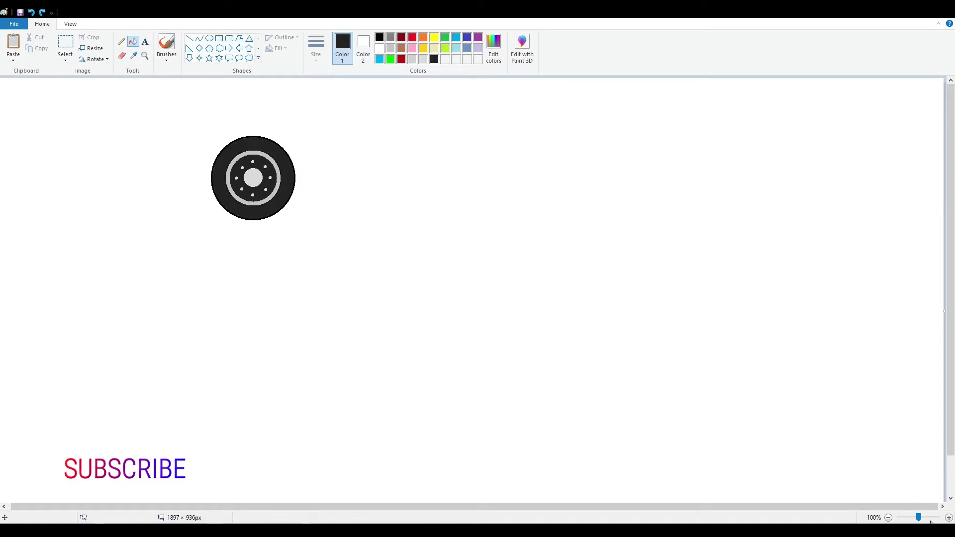
pyautogui.click(949, 518)
pyautogui.click(948, 518)
pyautogui.moveTo(277, 506); pyautogui.dragTo(369, 506)
pyautogui.scroll(-2, 369, 499)
pyautogui.click(889, 518)
pyautogui.click(889, 518)
# - Select the finished wheel and move it toward the left side of the canvas
pyautogui.click(65, 45)
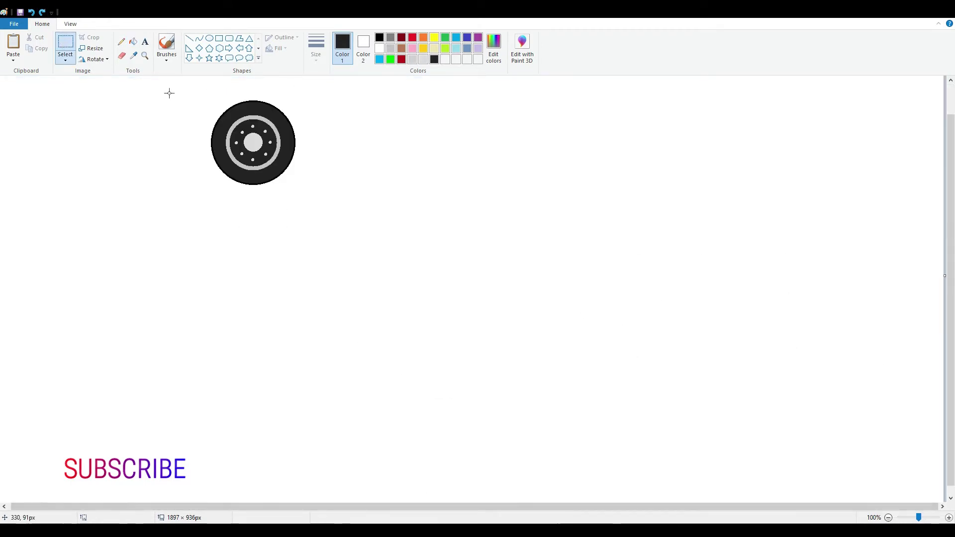
pyautogui.moveTo(169, 93); pyautogui.dragTo(305, 193)
pyautogui.moveTo(302, 181); pyautogui.dragTo(149, 192)
# - Draw a separate dark gray outlined circle, smaller than the wheel, to the right of it
pyautogui.click(209, 38)
pyautogui.moveTo(248, 106)
pyautogui.mouseDown()
pyautogui.moveTo(326, 207)
pyautogui.moveTo(312, 207)
pyautogui.mouseUp()
pyautogui.moveTo(294, 162); pyautogui.dragTo(296, 178)
# - Draw a dark gray ring about 85 × 85 px inside the new circle and centre it
pyautogui.click(949, 518)
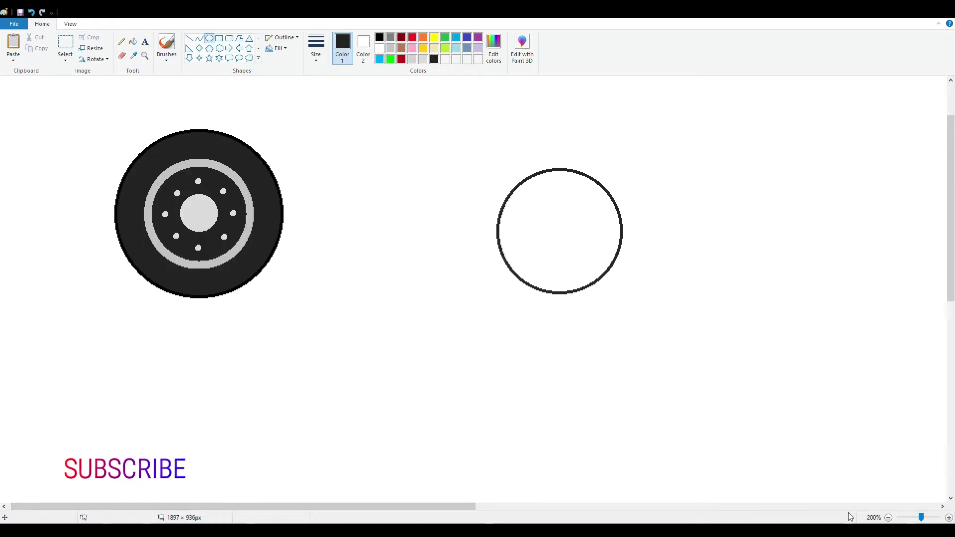
pyautogui.scroll(2, 547, 452)
pyautogui.moveTo(447, 506); pyautogui.dragTo(527, 506)
pyautogui.moveTo(398, 268); pyautogui.dragTo(481, 351)
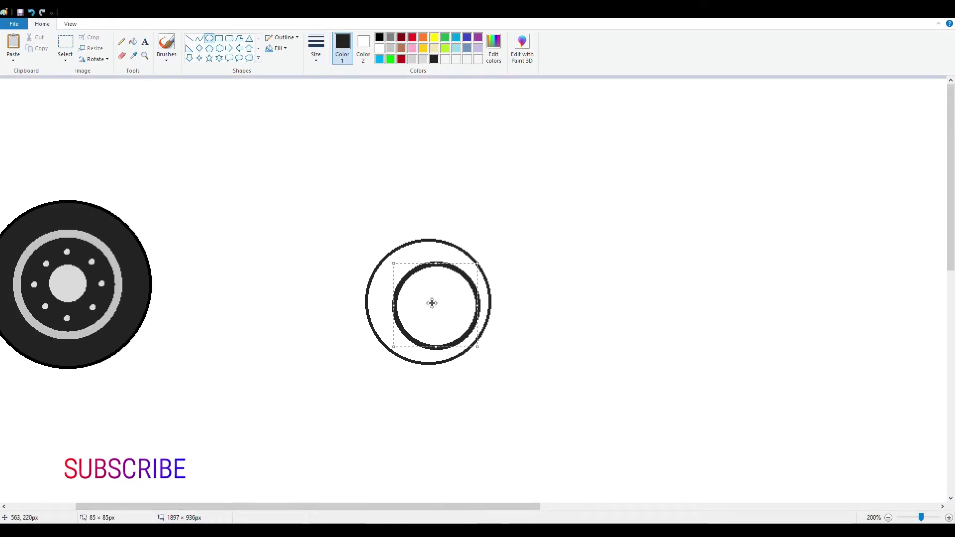
pyautogui.moveTo(432, 303)
pyautogui.mouseDown()
pyautogui.moveTo(424, 300)
pyautogui.moveTo(455, 327)
pyautogui.moveTo(405, 303)
pyautogui.mouseUp()
pyautogui.click(582, 302)
# - Draw a black ring with a very thick outline, centred inside the hubcap's middle ring
pyautogui.click(316, 50)
pyautogui.click(333, 137)
pyautogui.click(379, 38)
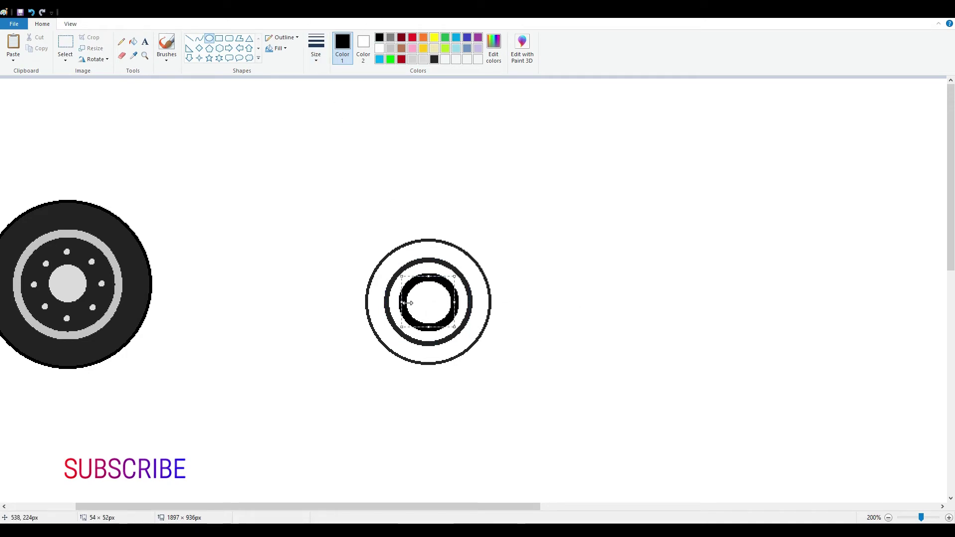
pyautogui.moveTo(458, 330); pyautogui.dragTo(463, 336)
pyautogui.moveTo(437, 303); pyautogui.dragTo(429, 331)
pyautogui.click(550, 270)
# - Erase the hubcap's middle dark gray ring by filling it with white
pyautogui.click(133, 41)
pyautogui.click(379, 47)
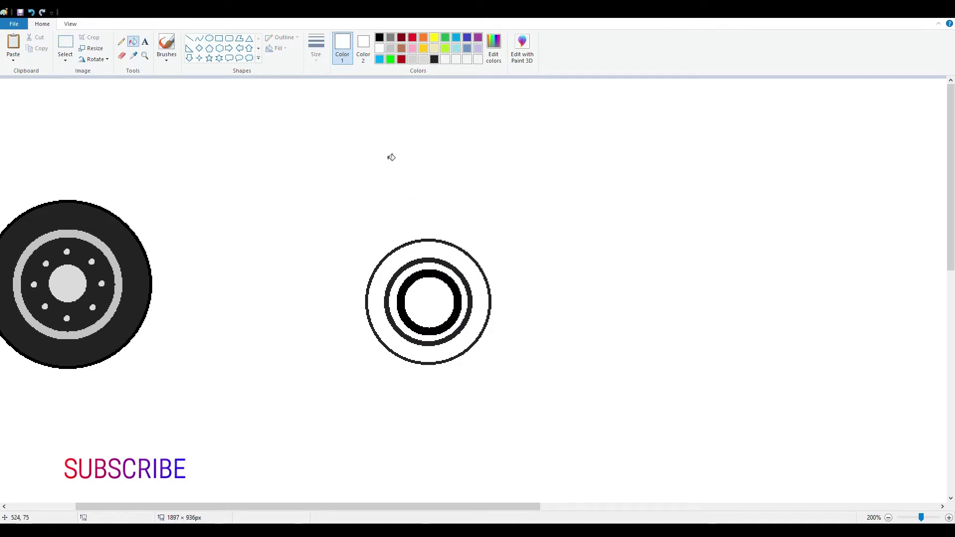
pyautogui.click(412, 262)
# - Draw a black ring between the hubcap's outer circle and thick inner ring, adjusted to be concentric with them
pyautogui.click(209, 39)
pyautogui.click(379, 37)
pyautogui.moveTo(393, 260)
pyautogui.mouseDown()
pyautogui.moveTo(463, 368)
pyautogui.moveTo(476, 343)
pyautogui.mouseUp()
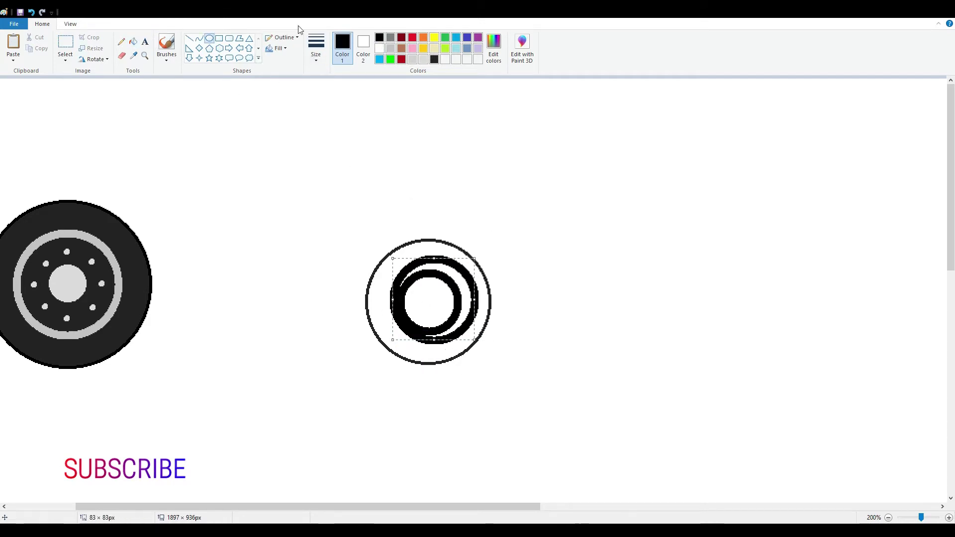
pyautogui.moveTo(431, 302); pyautogui.dragTo(475, 303)
pyautogui.moveTo(428, 262); pyautogui.dragTo(429, 256)
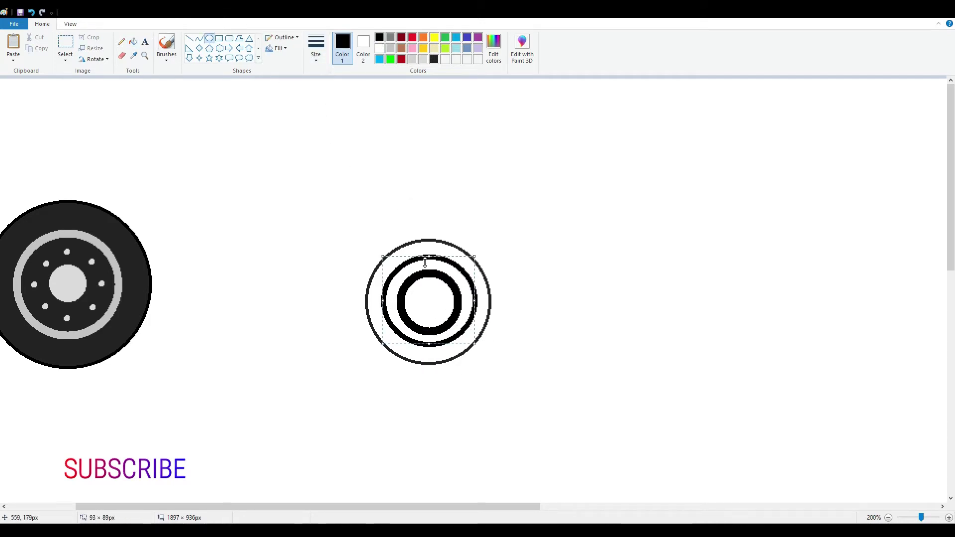
pyautogui.moveTo(429, 344)
pyautogui.mouseDown()
pyautogui.moveTo(436, 349)
pyautogui.moveTo(440, 334)
pyautogui.mouseUp()
pyautogui.click(602, 261)
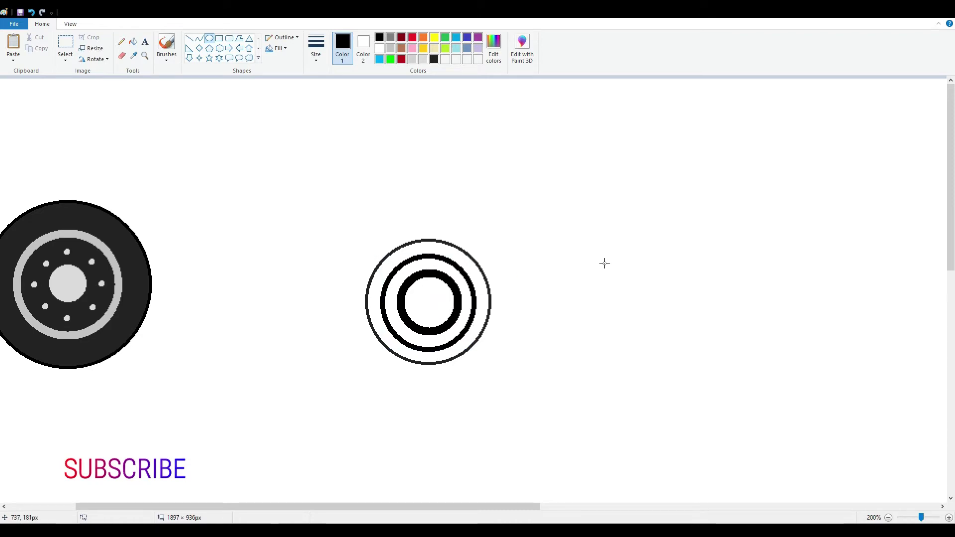
# - Split both black hubcap rings with white vertical, horizontal and two diagonal lines through the centre
pyautogui.click(189, 38)
pyautogui.click(379, 49)
pyautogui.moveTo(429, 254); pyautogui.dragTo(429, 356)
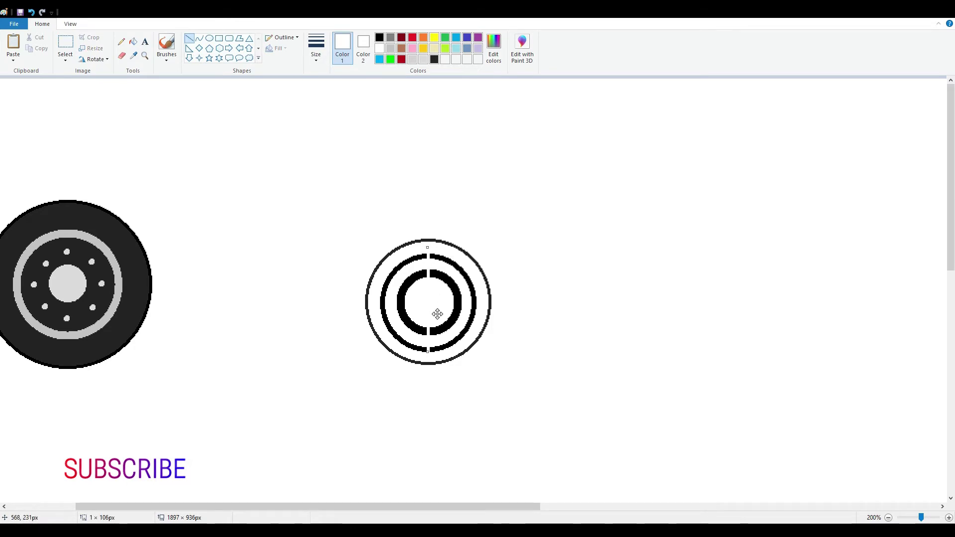
pyautogui.click(614, 331)
pyautogui.moveTo(380, 310); pyautogui.dragTo(482, 310)
pyautogui.moveTo(388, 266); pyautogui.dragTo(463, 341)
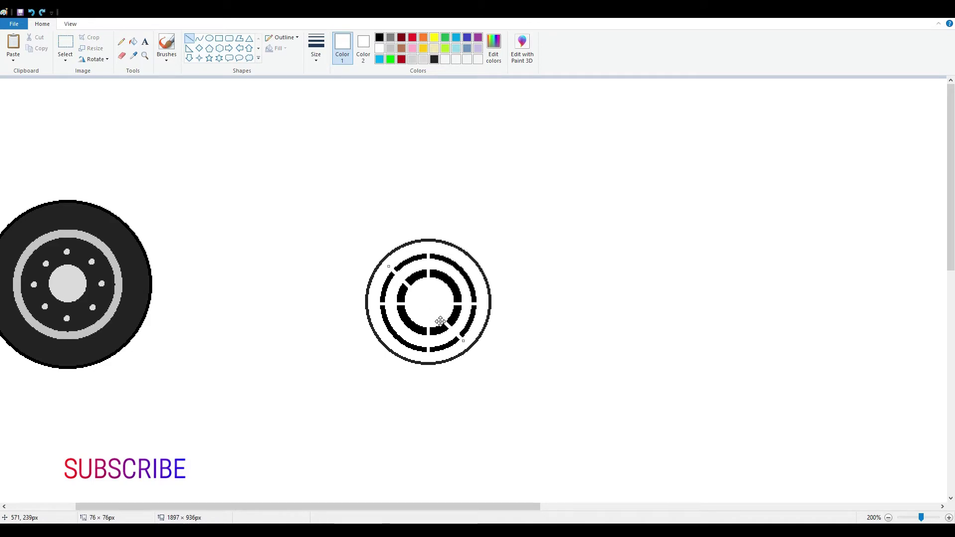
pyautogui.moveTo(404, 349); pyautogui.dragTo(466, 286)
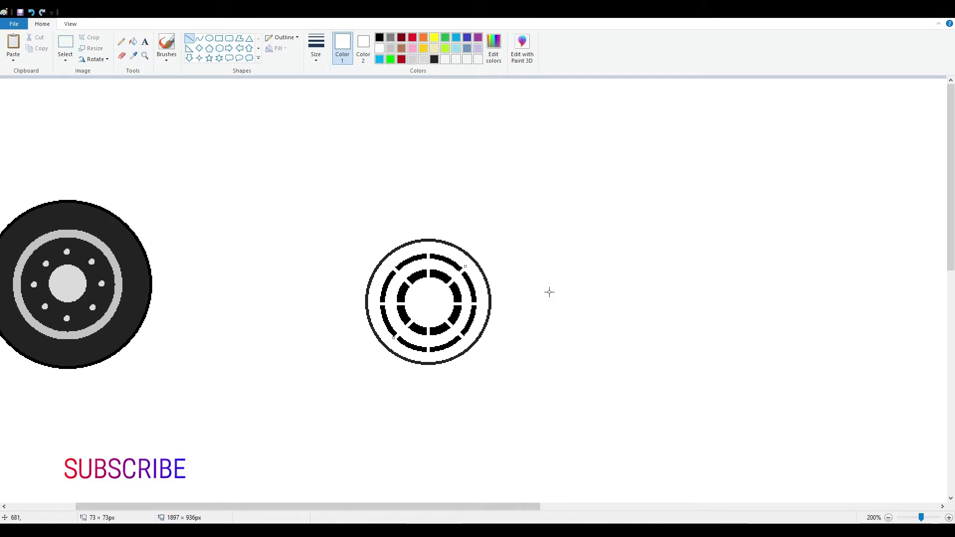
# - Cut additional white gaps into the hubcap's outer black ring between the existing ones
pyautogui.moveTo(408, 253); pyautogui.dragTo(480, 289)
pyautogui.moveTo(446, 344); pyautogui.dragTo(412, 356)
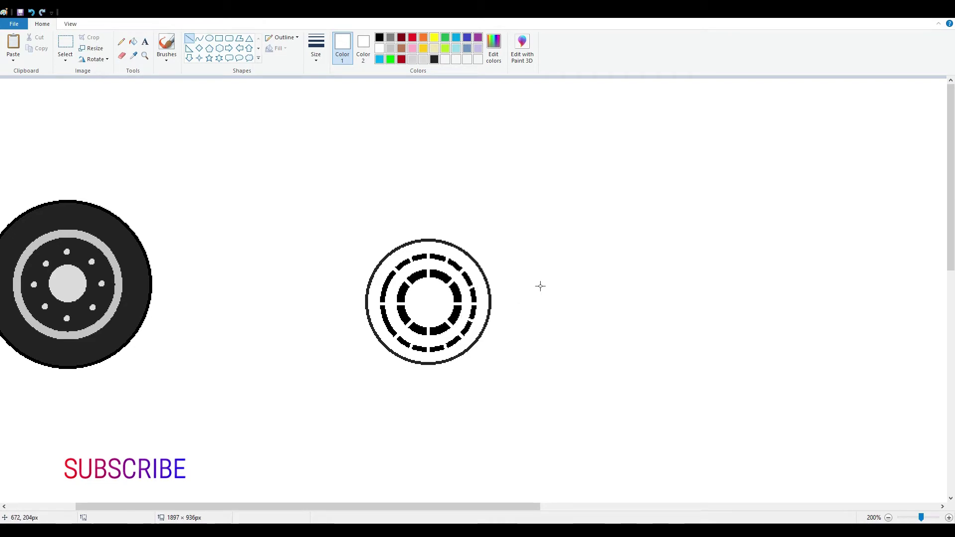
pyautogui.click(402, 326)
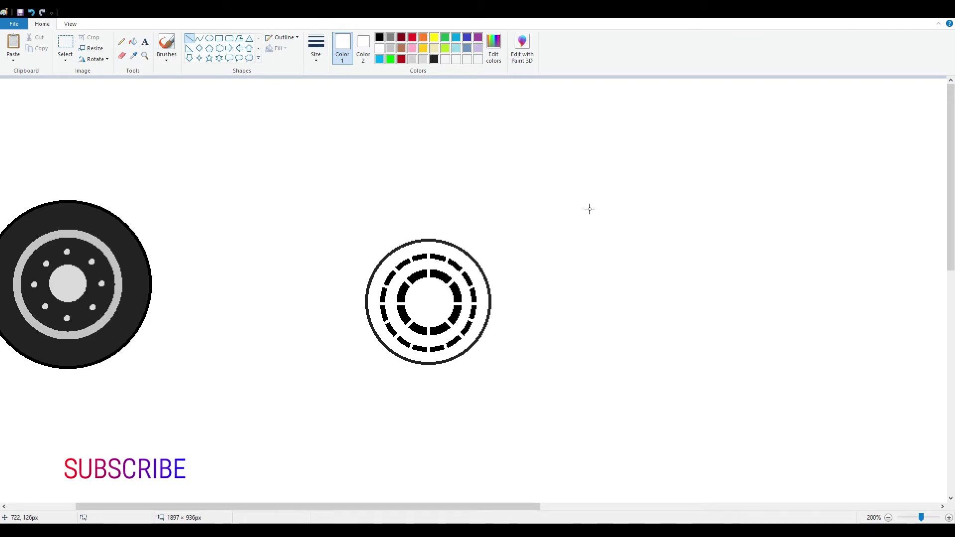
# - Draw a small black circle with a thinner outline at the centre of the hubcap
pyautogui.click(209, 38)
pyautogui.click(316, 49)
pyautogui.click(326, 95)
pyautogui.moveTo(416, 290)
pyautogui.mouseDown()
pyautogui.moveTo(440, 314)
pyautogui.moveTo(433, 305)
pyautogui.mouseUp()
pyautogui.click(379, 37)
pyautogui.click(618, 303)
# - Choose the custom light gray as the fill colour
pyautogui.click(133, 42)
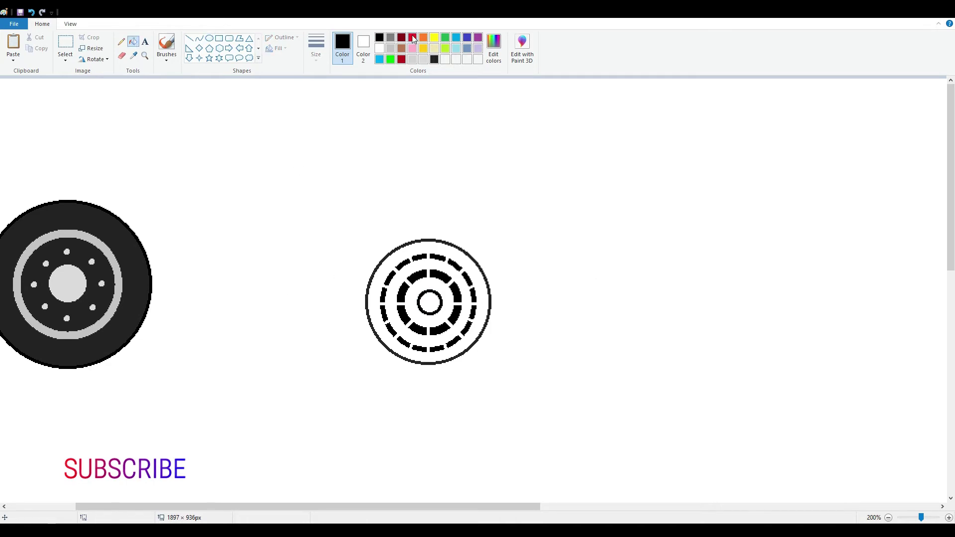
pyautogui.click(412, 59)
pyautogui.click(210, 38)
pyautogui.moveTo(386, 265); pyautogui.dragTo(473, 353)
pyautogui.moveTo(386, 309); pyautogui.dragTo(378, 309)
pyautogui.moveTo(426, 264); pyautogui.dragTo(426, 249)
pyautogui.hotkey('ctrl', 'z')
# - Fill the hubcap's white body around the black ring segments with light gray
pyautogui.click(133, 42)
pyautogui.click(385, 276)
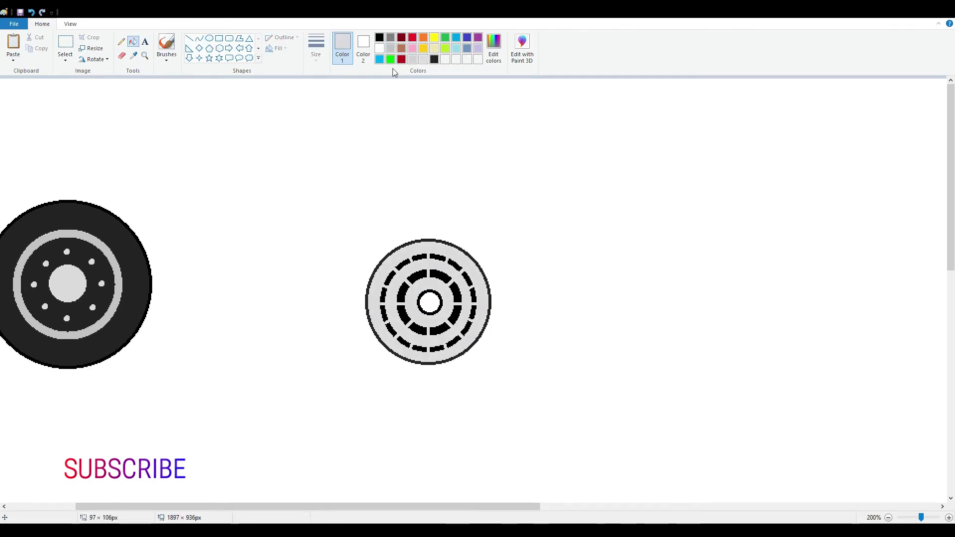
pyautogui.click(413, 60)
pyautogui.click(429, 302)
pyautogui.click(441, 303)
pyautogui.hotkey('ctrl', 'z')
# - Fill the hubcap's centre circle and its black outline with light gray
pyautogui.click(391, 48)
pyautogui.click(431, 304)
pyautogui.click(441, 304)
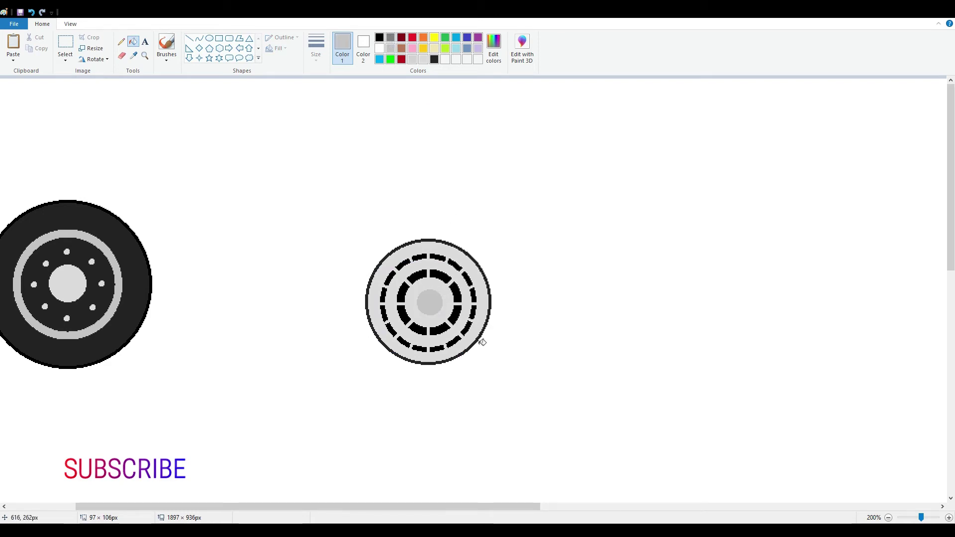
pyautogui.scroll(-1, 585, 220)
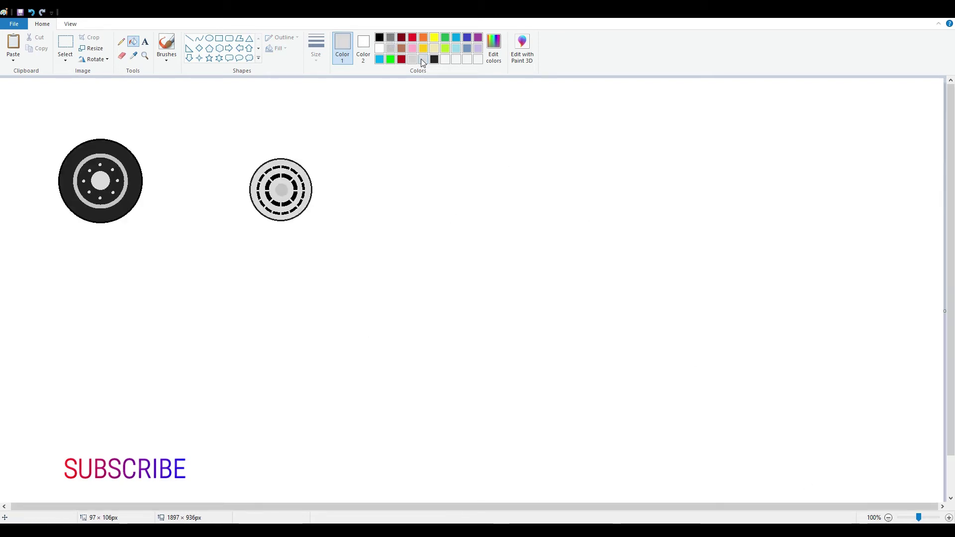
pyautogui.click(209, 39)
pyautogui.rightClick(379, 37)
pyautogui.moveTo(245, 146); pyautogui.dragTo(327, 229)
pyautogui.moveTo(331, 276); pyautogui.dragTo(332, 276)
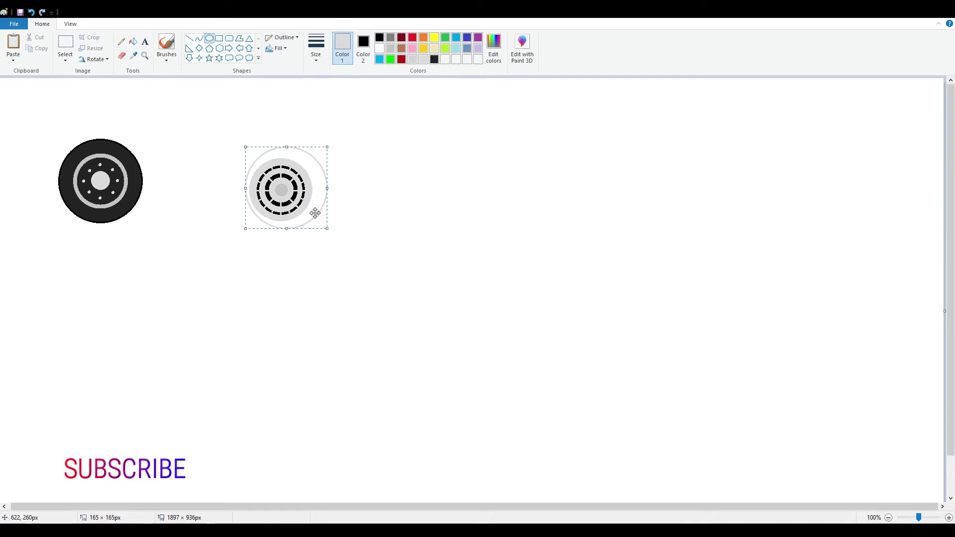
pyautogui.rightClick(379, 48)
pyautogui.click(380, 37)
pyautogui.moveTo(302, 197); pyautogui.dragTo(297, 199)
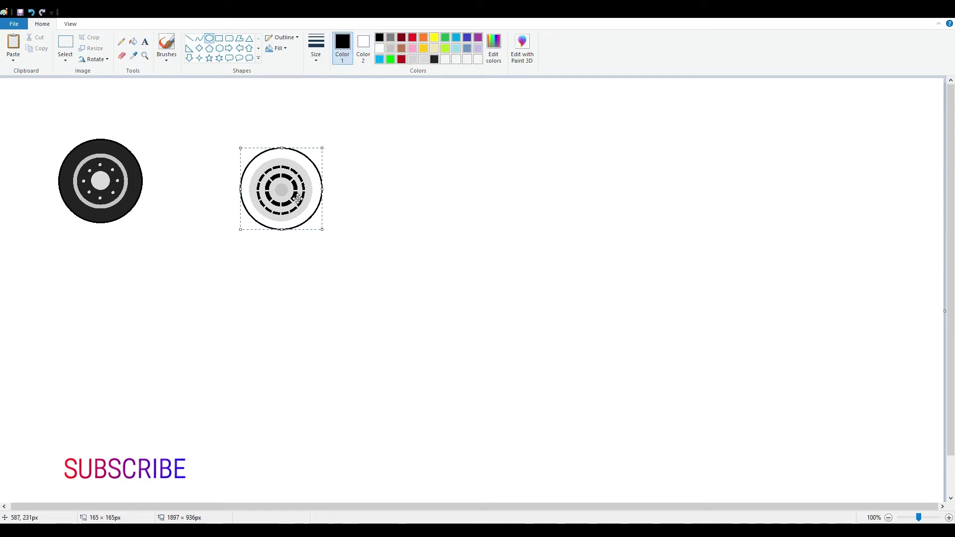
pyautogui.hotkey('ctrl', 'z')
pyautogui.moveTo(224, 153); pyautogui.dragTo(311, 259)
pyautogui.moveTo(257, 222); pyautogui.dragTo(269, 215)
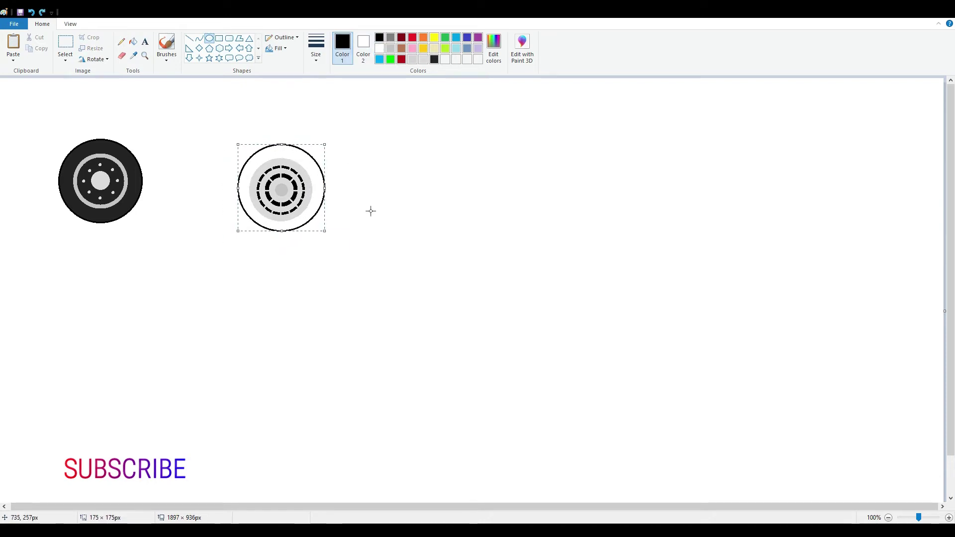
pyautogui.click(387, 209)
pyautogui.click(133, 41)
pyautogui.click(434, 59)
pyautogui.click(320, 204)
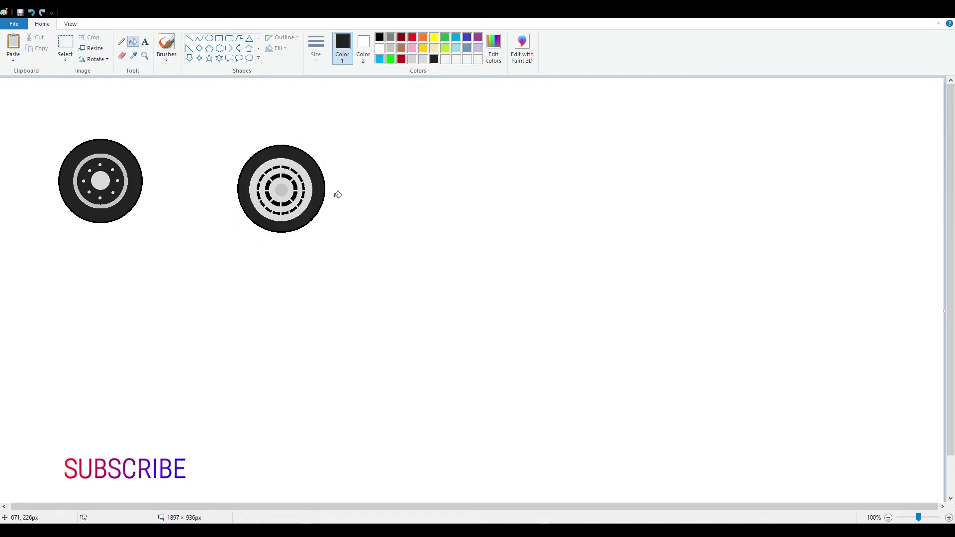
pyautogui.hotkey('ctrl', 'z')
pyautogui.hotkey('ctrl', 'z')
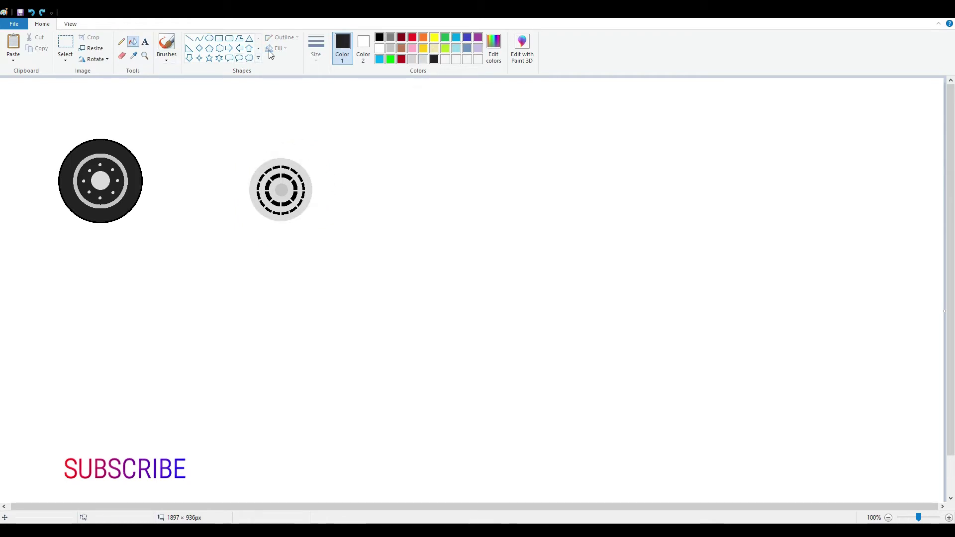
# - Draw a black circle of about 185 px around the hubcap and centre it on the hubcap
pyautogui.click(209, 38)
pyautogui.click(382, 40)
pyautogui.moveTo(234, 149); pyautogui.dragTo(326, 309)
pyautogui.moveTo(312, 226); pyautogui.dragTo(311, 221)
pyautogui.press('Right')
pyautogui.press('Up')
pyautogui.press('Up')
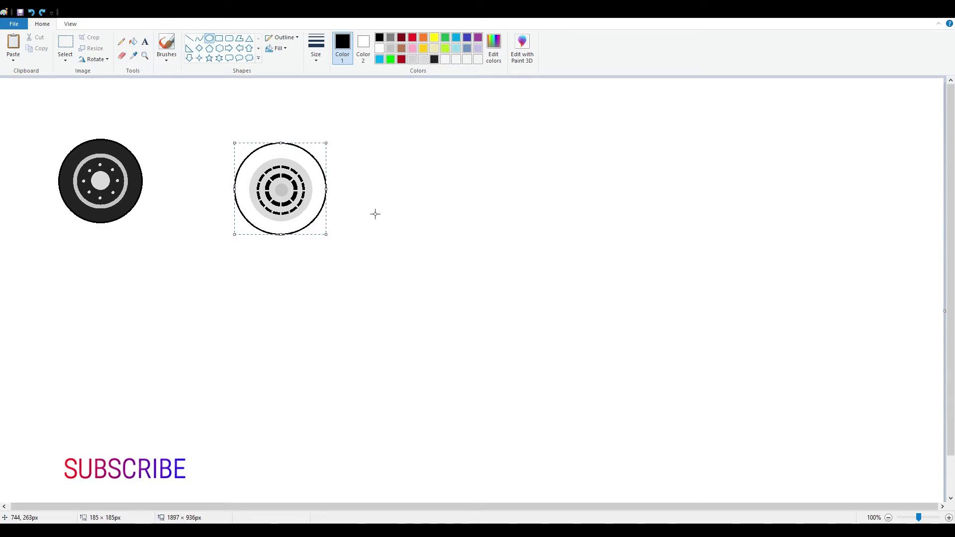
# - Fill the tire ring and its outline with the custom dark gray and the hubcap's centre with medium gray
pyautogui.click(375, 214)
pyautogui.click(133, 42)
pyautogui.click(433, 60)
pyautogui.click(322, 190)
pyautogui.click(326, 188)
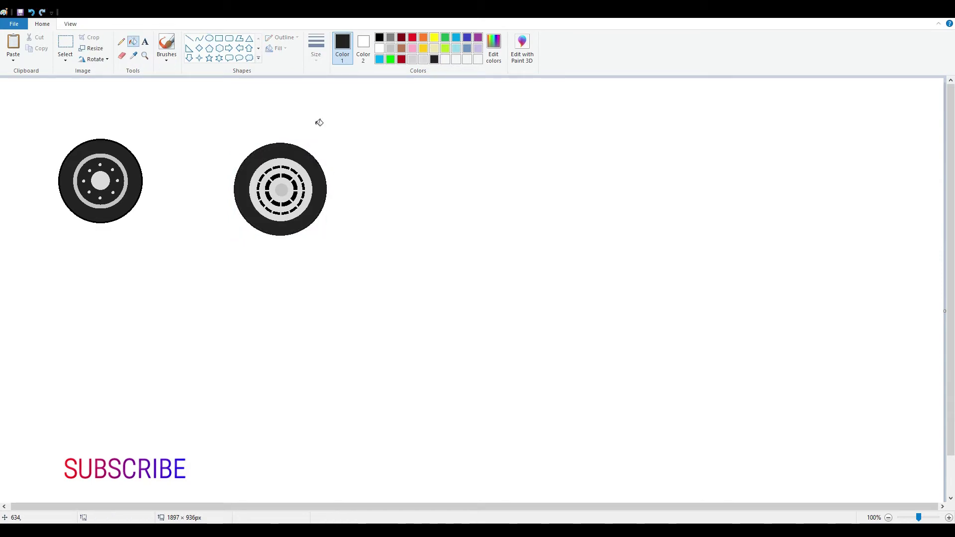
pyautogui.click(391, 37)
pyautogui.click(281, 189)
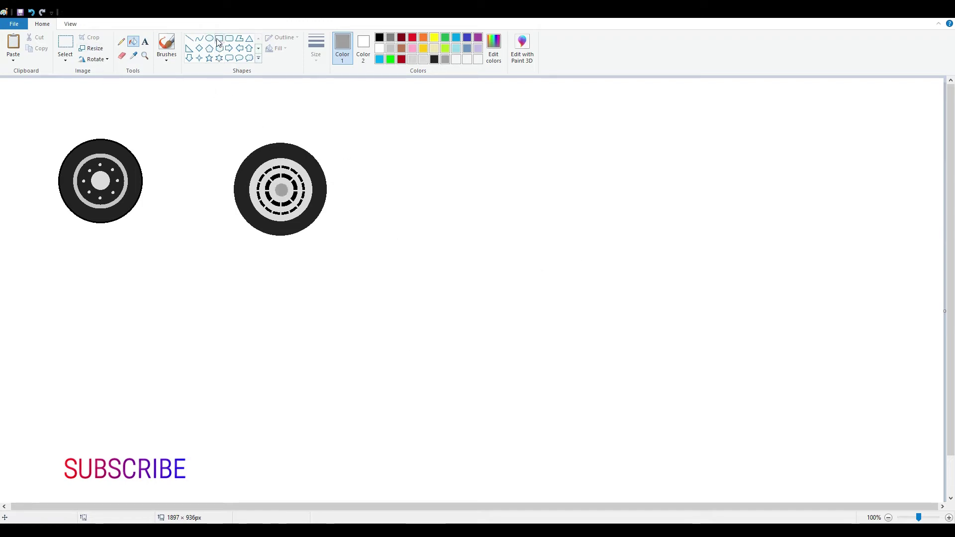
# - Draw a black circle outline beside the hubcap wheel as the base of a third wheel
pyautogui.click(210, 38)
pyautogui.click(380, 37)
pyautogui.moveTo(411, 155); pyautogui.dragTo(479, 225)
pyautogui.scroll(1, 520, 259)
pyautogui.moveTo(467, 506); pyautogui.dragTo(668, 506)
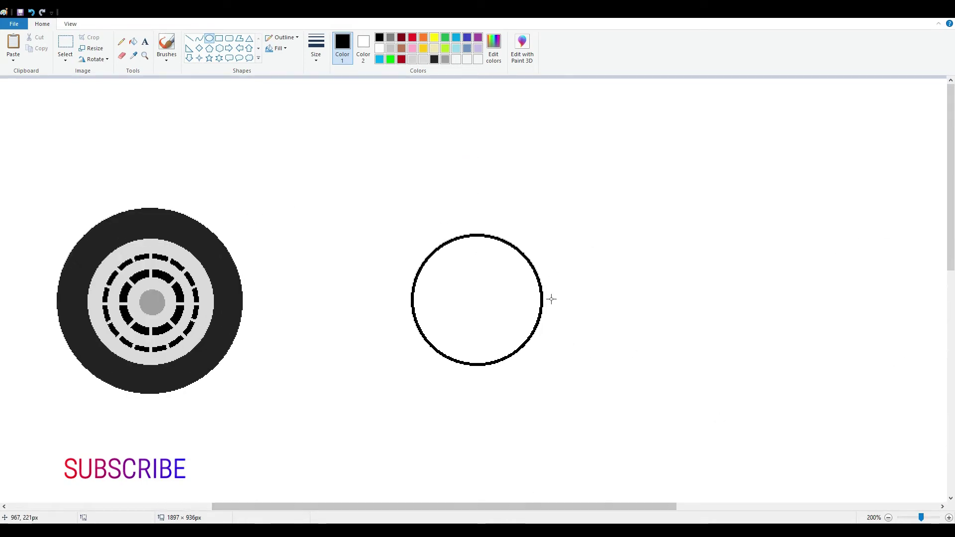
pyautogui.click(200, 38)
pyautogui.moveTo(468, 238)
pyautogui.mouseDown()
pyautogui.moveTo(457, 285)
pyautogui.moveTo(465, 294)
pyautogui.moveTo(440, 285)
pyautogui.moveTo(451, 279)
pyautogui.mouseUp()
pyautogui.click(452, 279)
pyautogui.click(494, 243)
pyautogui.moveTo(493, 240)
pyautogui.mouseDown()
pyautogui.moveTo(485, 294)
pyautogui.moveTo(470, 278)
pyautogui.moveTo(495, 332)
pyautogui.mouseUp()
pyautogui.click(209, 38)
pyautogui.hotkey('ctrl', 'z')
pyautogui.hotkey('ctrl', 'z')
pyautogui.hotkey('ctrl', 'z')
pyautogui.moveTo(457, 284)
pyautogui.mouseDown()
pyautogui.moveTo(496, 322)
pyautogui.moveTo(491, 312)
pyautogui.mouseUp()
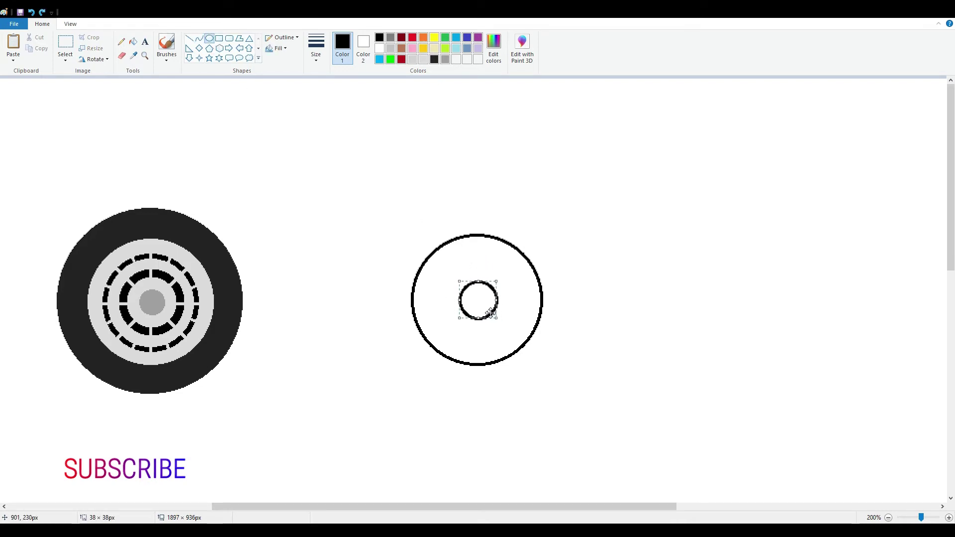
pyautogui.click(189, 38)
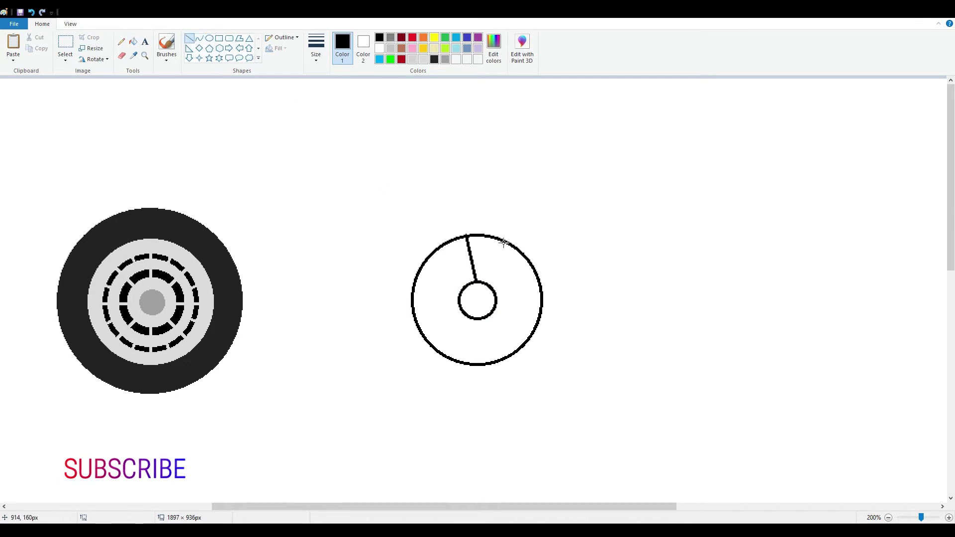
pyautogui.moveTo(478, 282); pyautogui.dragTo(523, 255)
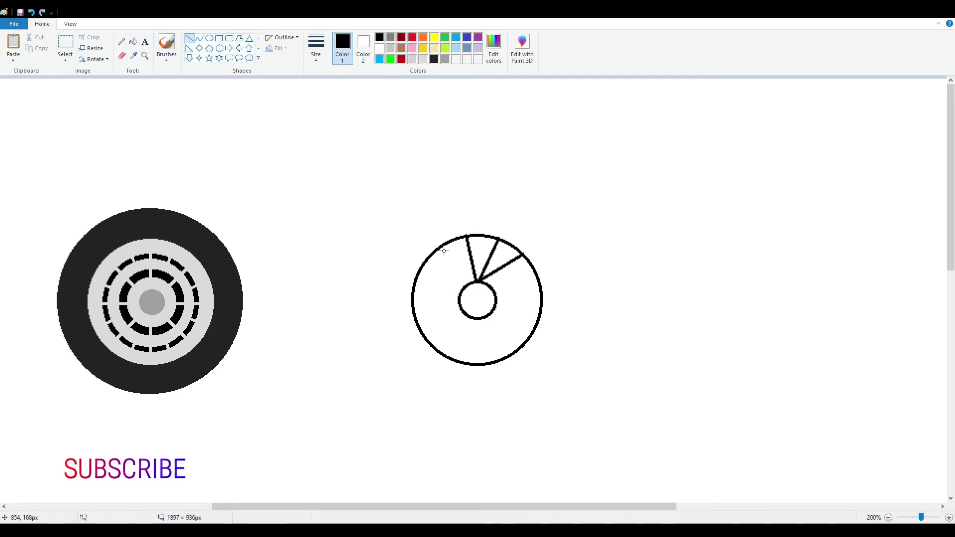
pyautogui.hotkey('ctrl', 'z')
pyautogui.hotkey('ctrl', 'z')
pyautogui.hotkey('ctrl', 'z')
pyautogui.hotkey('ctrl', 'z')
pyautogui.hotkey('ctrl', 'z')
pyautogui.moveTo(444, 245)
pyautogui.mouseDown()
pyautogui.moveTo(470, 302)
pyautogui.moveTo(521, 348)
pyautogui.mouseUp()
pyautogui.moveTo(431, 347); pyautogui.dragTo(508, 272)
pyautogui.hotkey('ctrl', 'z')
pyautogui.hotkey('ctrl', 'z')
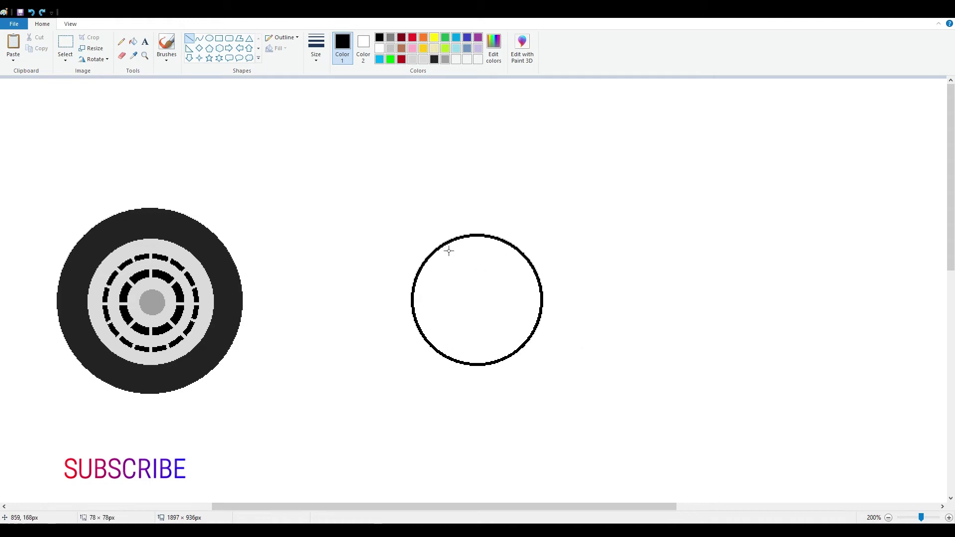
# - Draw two diagonal, one horizontal and one vertical black line across the new circle, crossing at its centre
pyautogui.moveTo(439, 247)
pyautogui.mouseDown()
pyautogui.moveTo(528, 339)
pyautogui.moveTo(507, 321)
pyautogui.mouseUp()
pyautogui.click(608, 321)
pyautogui.moveTo(433, 348); pyautogui.dragTo(535, 272)
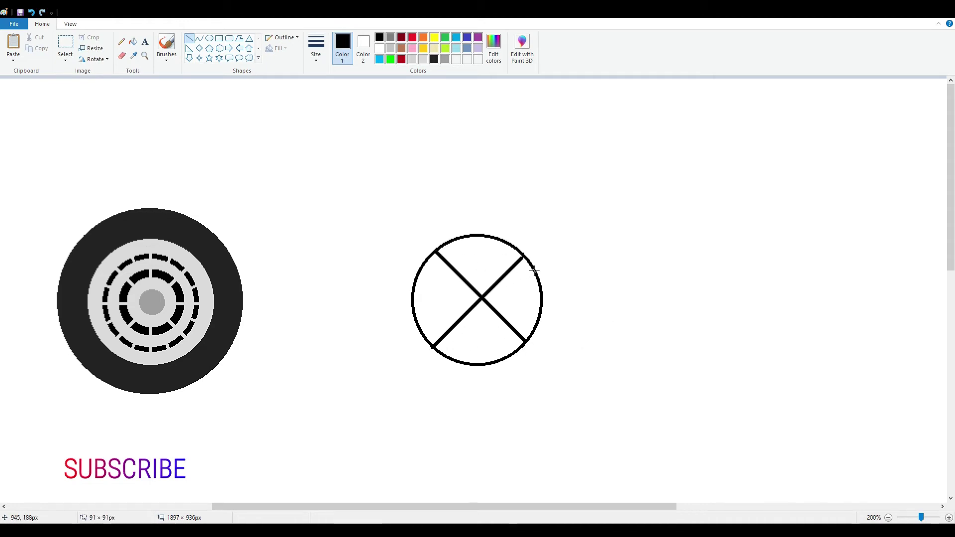
pyautogui.moveTo(487, 301); pyautogui.dragTo(486, 299)
pyautogui.moveTo(413, 300)
pyautogui.mouseDown()
pyautogui.moveTo(521, 315)
pyautogui.moveTo(540, 305)
pyautogui.mouseUp()
pyautogui.moveTo(534, 305); pyautogui.dragTo(533, 300)
pyautogui.click(598, 295)
pyautogui.moveTo(484, 356); pyautogui.dragTo(478, 236)
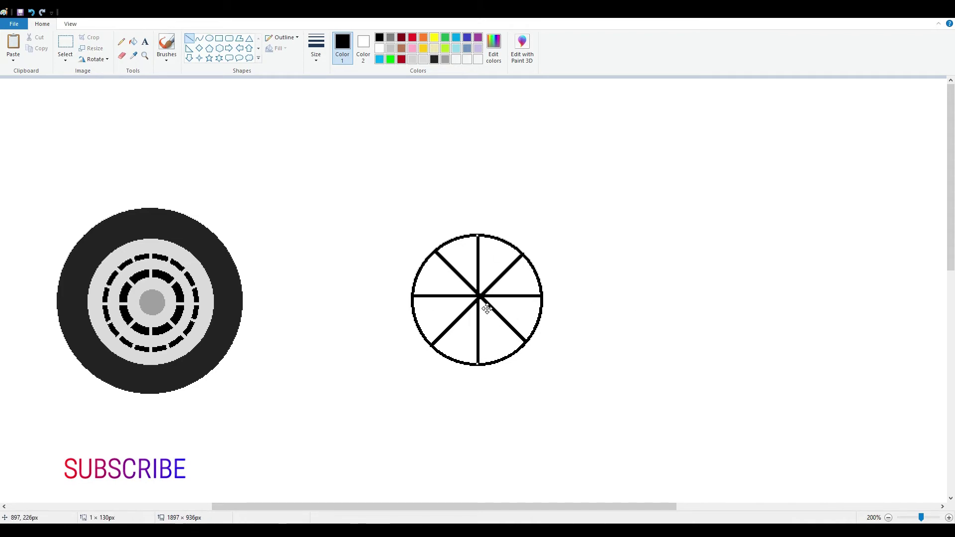
pyautogui.moveTo(486, 307); pyautogui.dragTo(488, 306)
pyautogui.click(488, 304)
pyautogui.moveTo(420, 327)
pyautogui.mouseDown()
pyautogui.moveTo(458, 315)
pyautogui.moveTo(512, 259)
pyautogui.moveTo(521, 355)
pyautogui.moveTo(537, 331)
pyautogui.moveTo(479, 313)
pyautogui.mouseUp()
pyautogui.press('Escape')
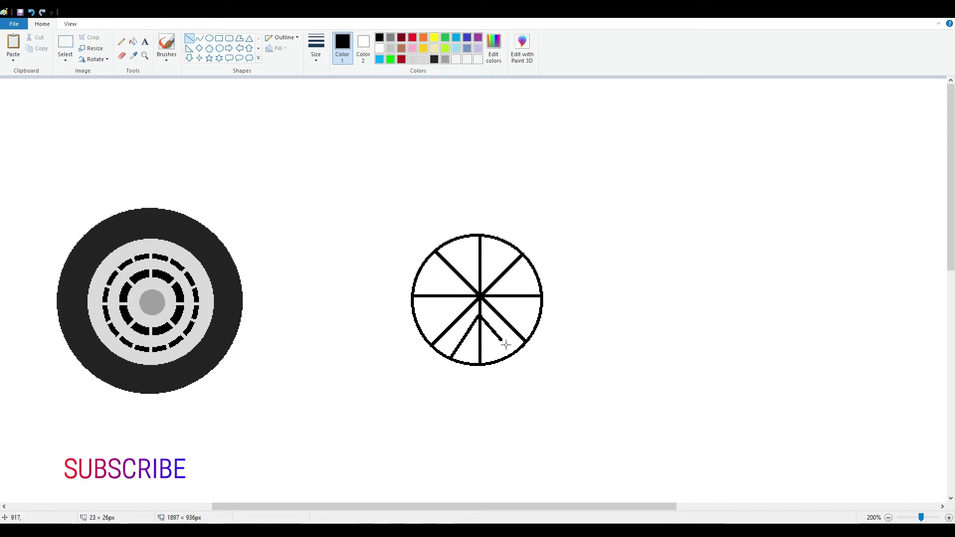
pyautogui.moveTo(506, 345); pyautogui.dragTo(519, 356)
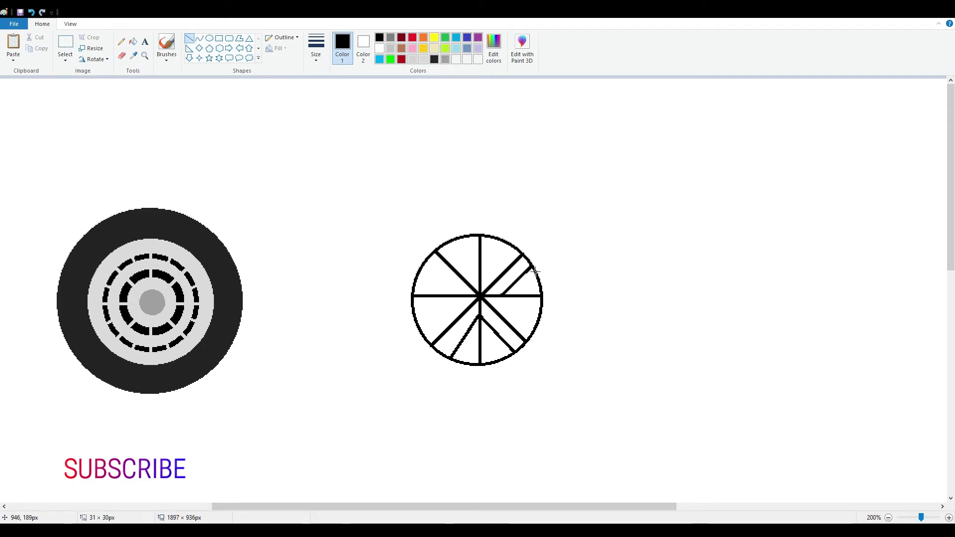
pyautogui.hotkey('ctrl', 'z')
pyautogui.hotkey('ctrl', 'z')
pyautogui.hotkey('ctrl', 'z')
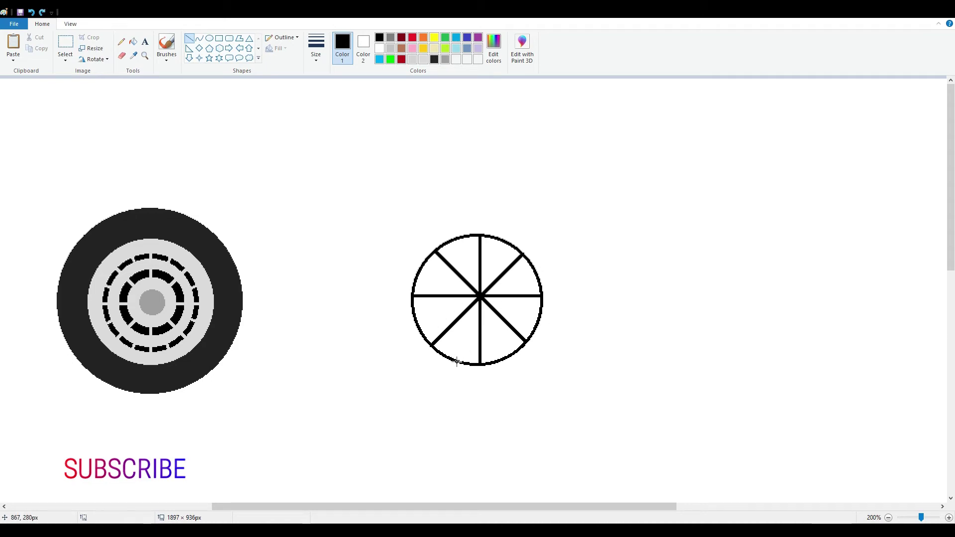
# - Draw an inverted V of two black lines from the lower part of the vertical line to the rim
pyautogui.moveTo(451, 358); pyautogui.dragTo(484, 333)
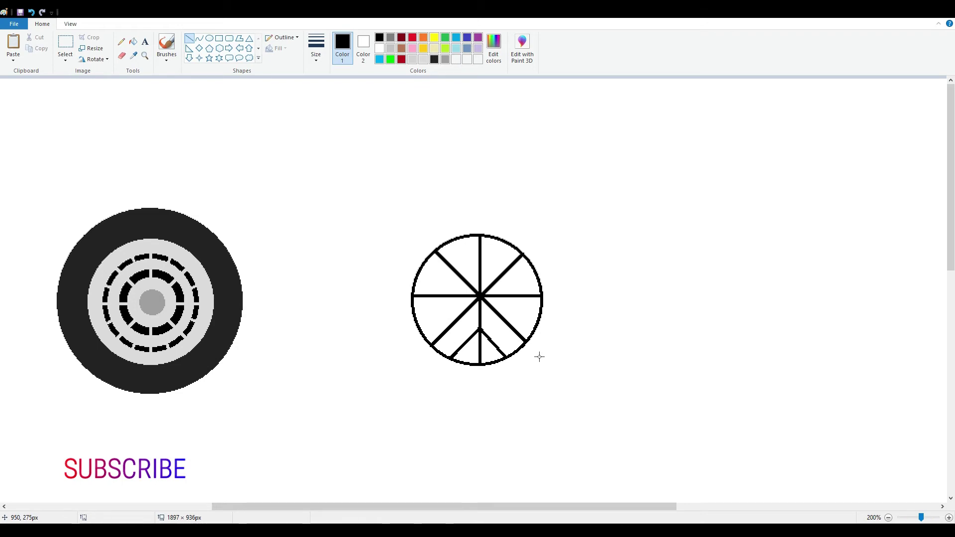
pyautogui.hotkey('ctrl', 'z')
pyautogui.moveTo(481, 329)
pyautogui.mouseDown()
pyautogui.moveTo(511, 358)
pyautogui.moveTo(450, 358)
pyautogui.moveTo(503, 358)
pyautogui.mouseUp()
pyautogui.hotkey('ctrl', 'z')
pyautogui.hotkey('ctrl', 'z')
# - Draw matching V-shaped black line pairs at the right, upper and left ends of the cross lines
pyautogui.moveTo(512, 296); pyautogui.dragTo(536, 272)
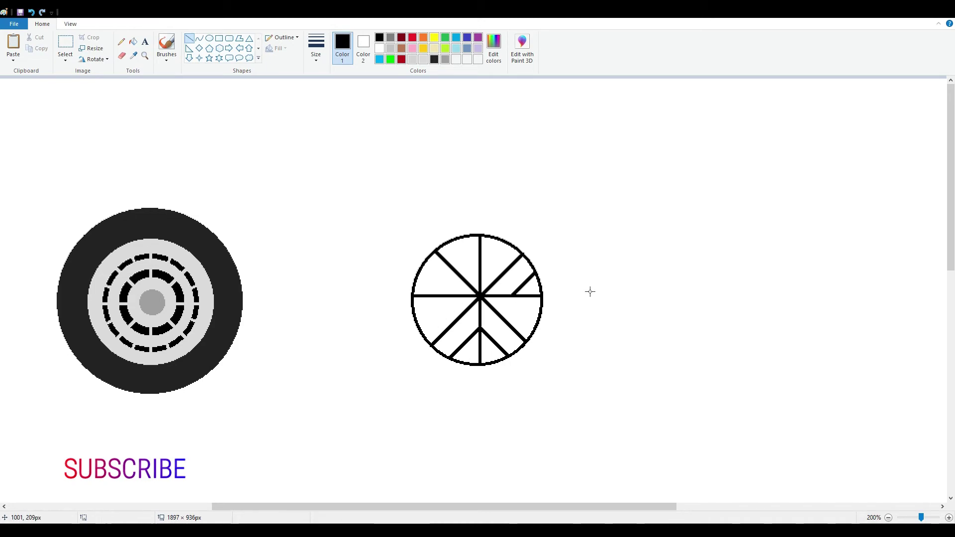
pyautogui.moveTo(480, 261)
pyautogui.mouseDown()
pyautogui.moveTo(459, 239)
pyautogui.moveTo(505, 243)
pyautogui.mouseUp()
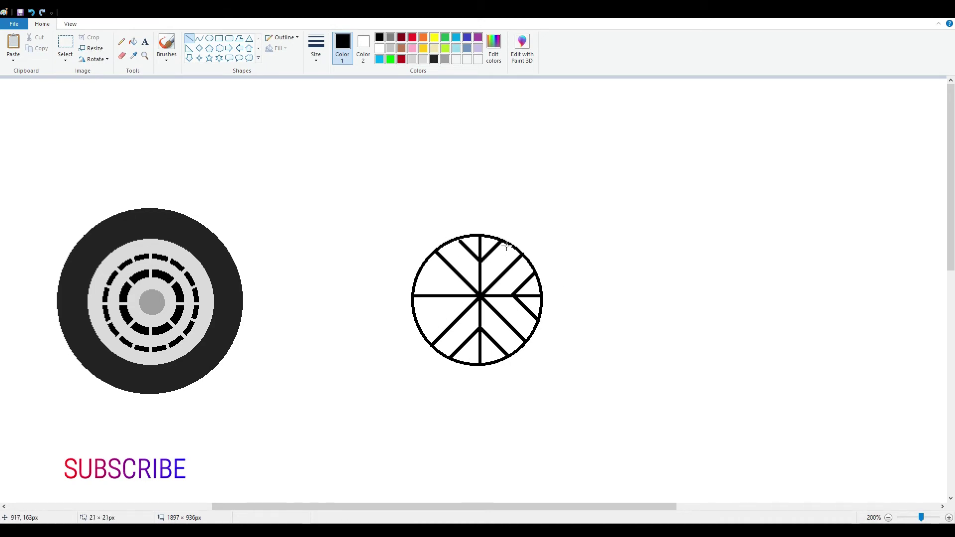
pyautogui.moveTo(445, 297)
pyautogui.mouseDown()
pyautogui.moveTo(431, 264)
pyautogui.moveTo(420, 326)
pyautogui.mouseUp()
pyautogui.click(448, 302)
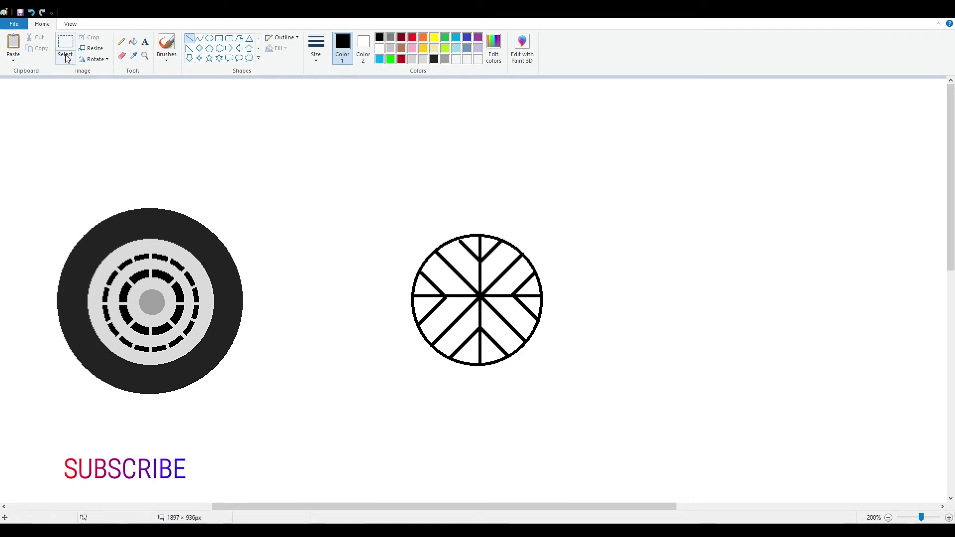
# - Erase the vertical and horizontal lines inside the circle, keeping the diagonals and the V shapes
pyautogui.click(121, 55)
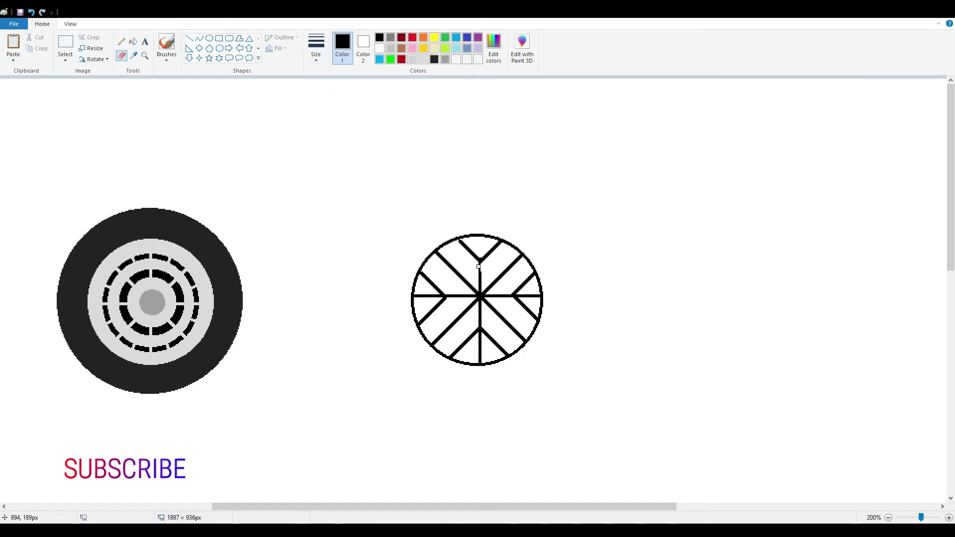
pyautogui.moveTo(479, 266); pyautogui.dragTo(479, 263)
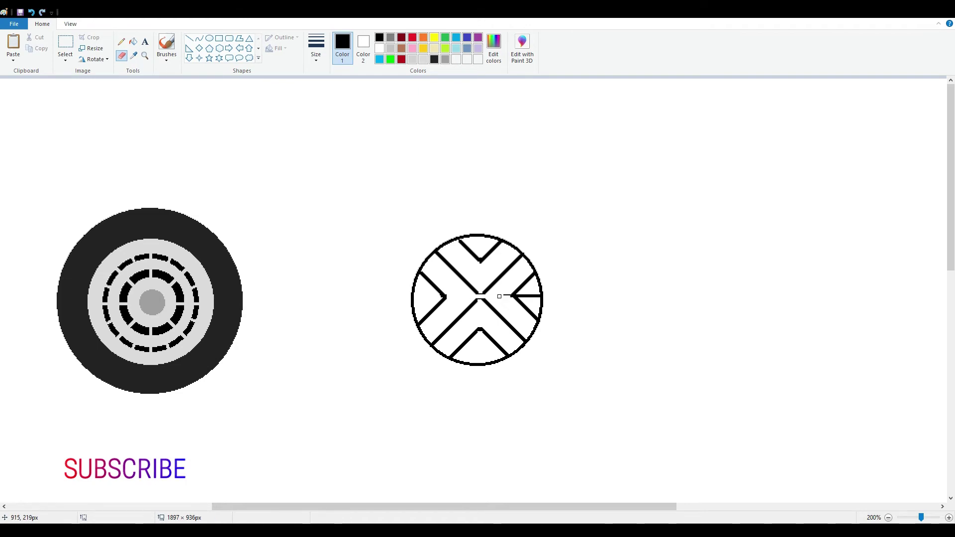
pyautogui.moveTo(521, 296); pyautogui.dragTo(540, 296)
# - Repair the gaps left by erasing at the diagonal crossing and the right rim with short black lines
pyautogui.click(189, 38)
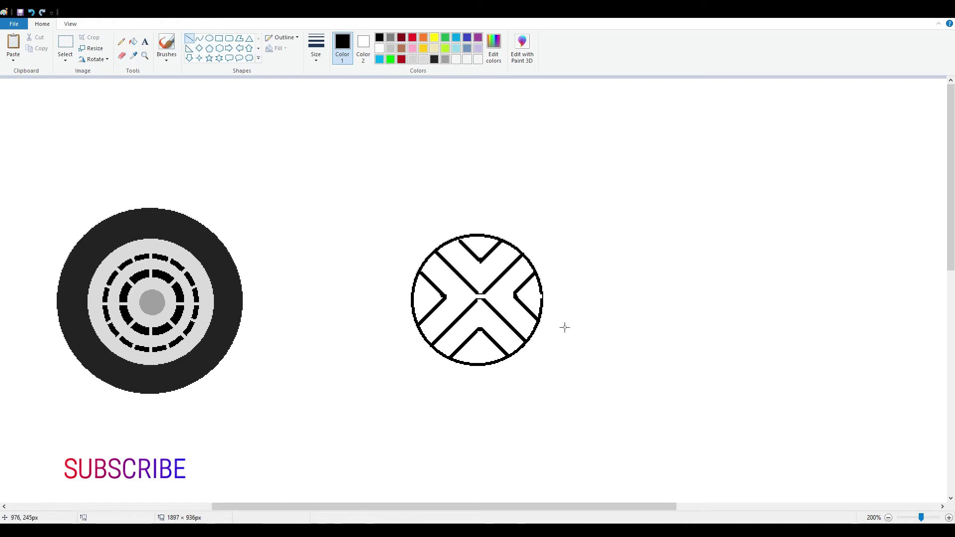
pyautogui.moveTo(485, 300); pyautogui.dragTo(492, 305)
pyautogui.click(508, 298)
pyautogui.click(481, 303)
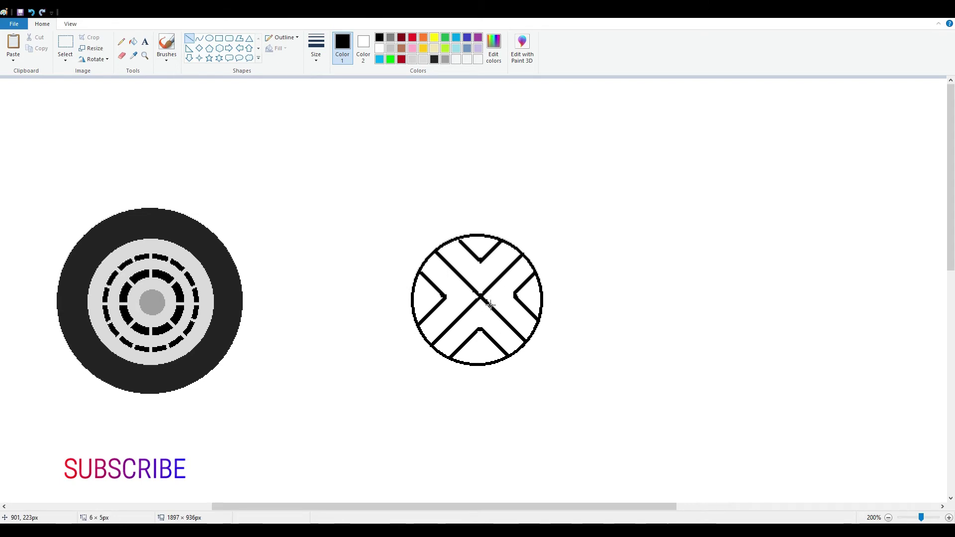
# - Fill all four sections of the X-shaped spokes with light gray
pyautogui.click(888, 517)
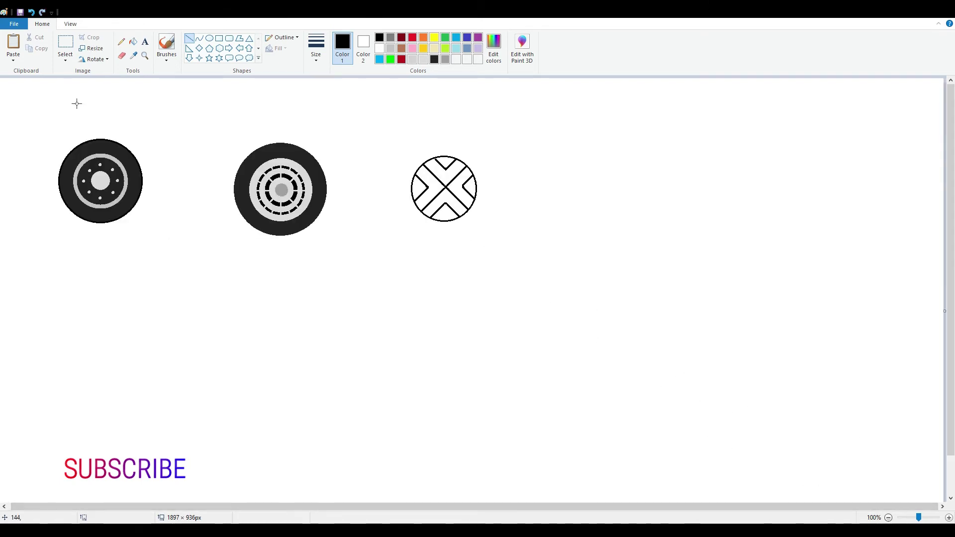
pyautogui.click(133, 42)
pyautogui.click(391, 48)
pyautogui.click(448, 175)
pyautogui.click(454, 187)
pyautogui.click(440, 187)
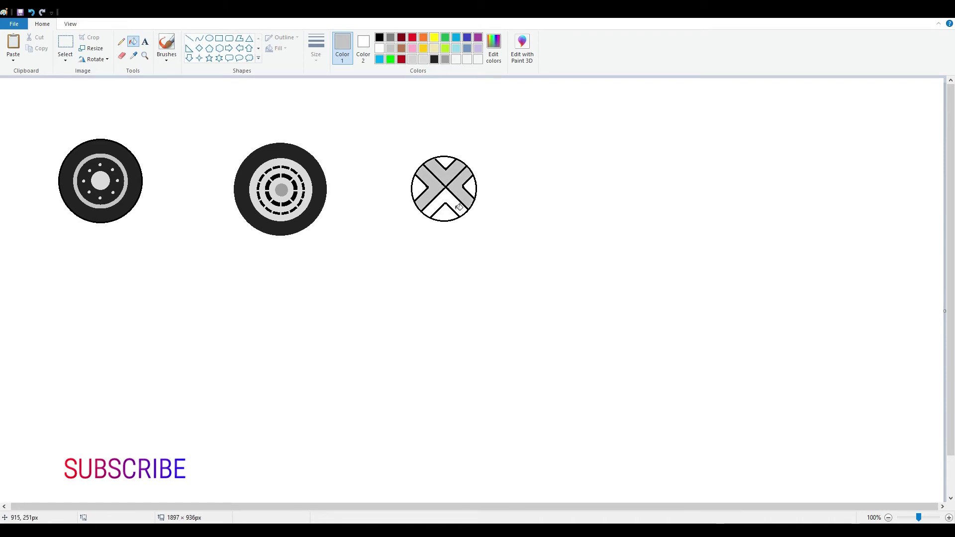
pyautogui.click(456, 203)
pyautogui.click(390, 37)
pyautogui.click(456, 183)
pyautogui.click(429, 194)
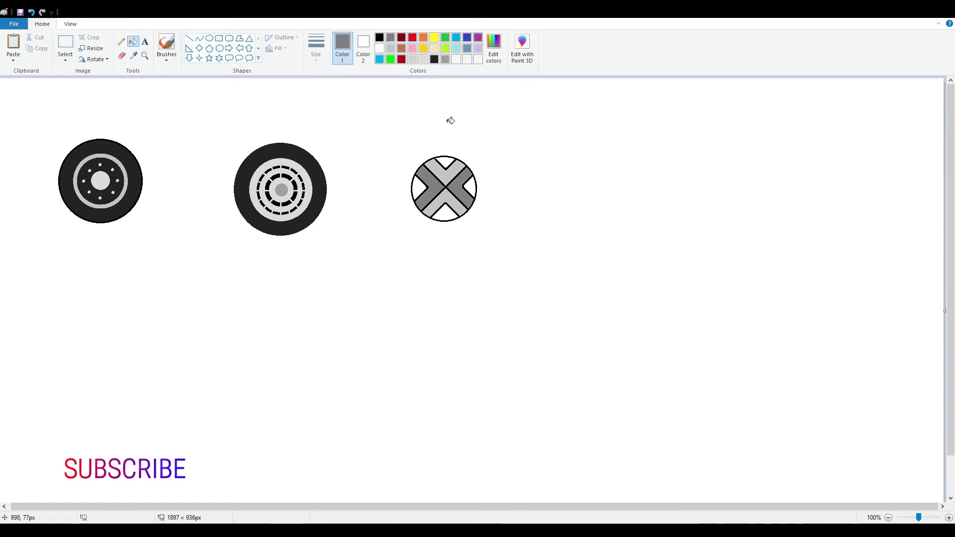
pyautogui.hotkey('ctrl', 'z')
pyautogui.hotkey('ctrl', 'z')
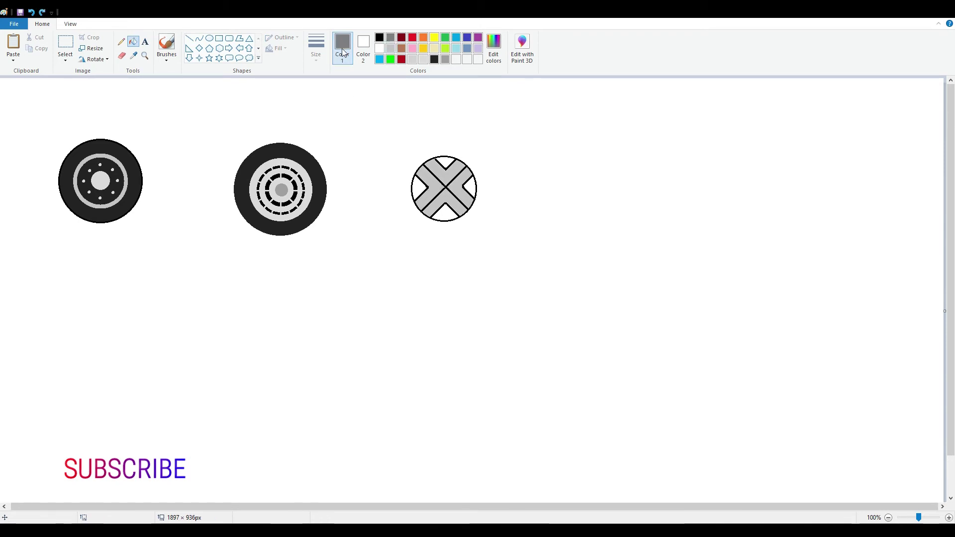
# - Split the side spoke sections with a gray horizontal line and fill the upper-left and lower-right parts with darker gray
pyautogui.scroll(1, 425, 140)
pyautogui.moveTo(430, 506); pyautogui.dragTo(614, 508)
pyautogui.click(188, 39)
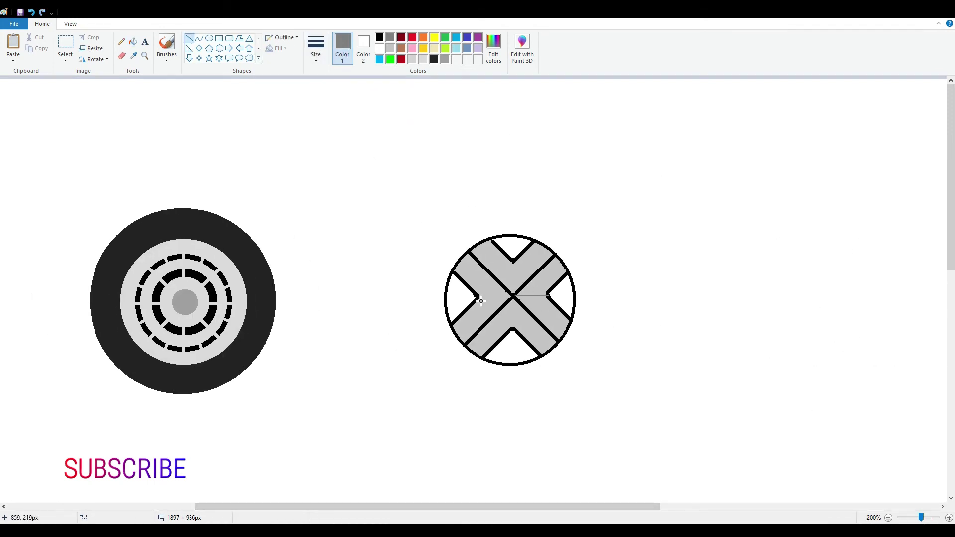
pyautogui.moveTo(477, 296); pyautogui.dragTo(548, 296)
pyautogui.click(133, 44)
pyautogui.click(543, 317)
pyautogui.click(506, 296)
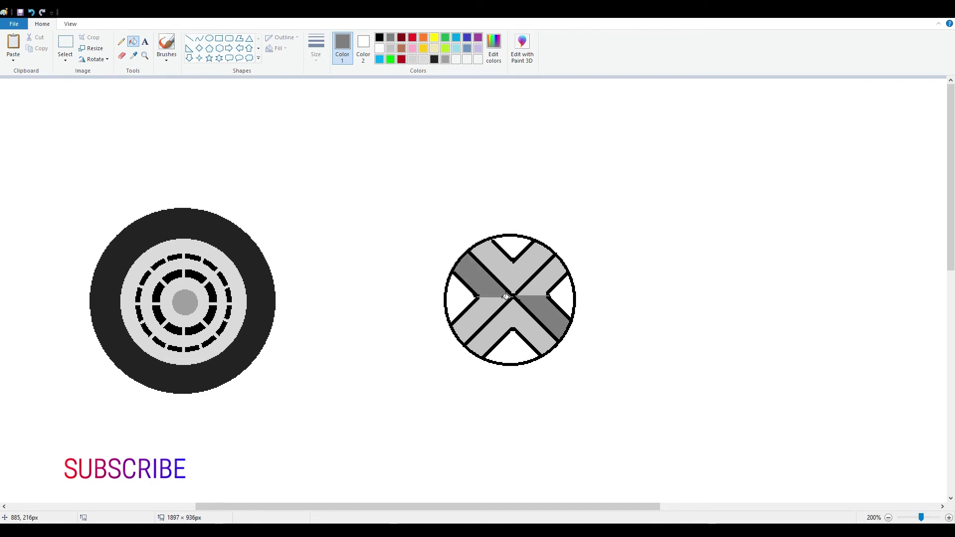
# - Touch up the tip of the left V notch with short black lines
pyautogui.click(189, 39)
pyautogui.click(379, 37)
pyautogui.moveTo(477, 299); pyautogui.dragTo(479, 301)
pyautogui.click(493, 305)
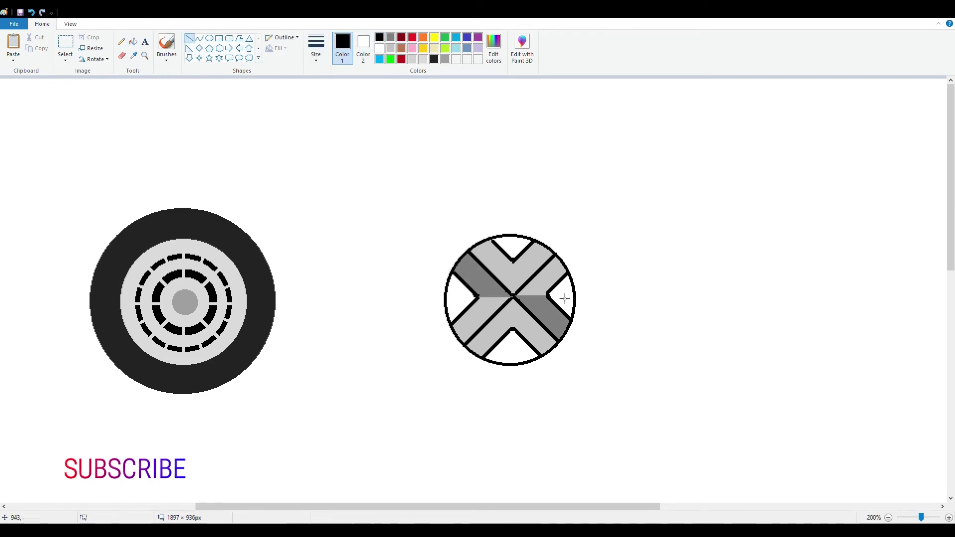
# - Draw a black circle around the X-spoke rim and fill the ring with near-black as its tire
pyautogui.click(580, 301)
pyautogui.click(888, 517)
pyautogui.click(209, 38)
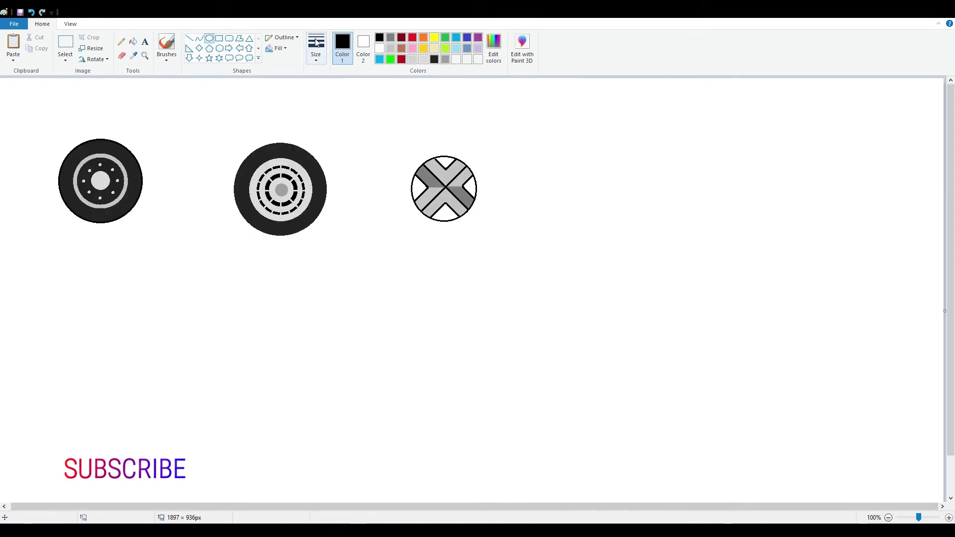
pyautogui.moveTo(396, 142); pyautogui.dragTo(491, 236)
pyautogui.click(133, 43)
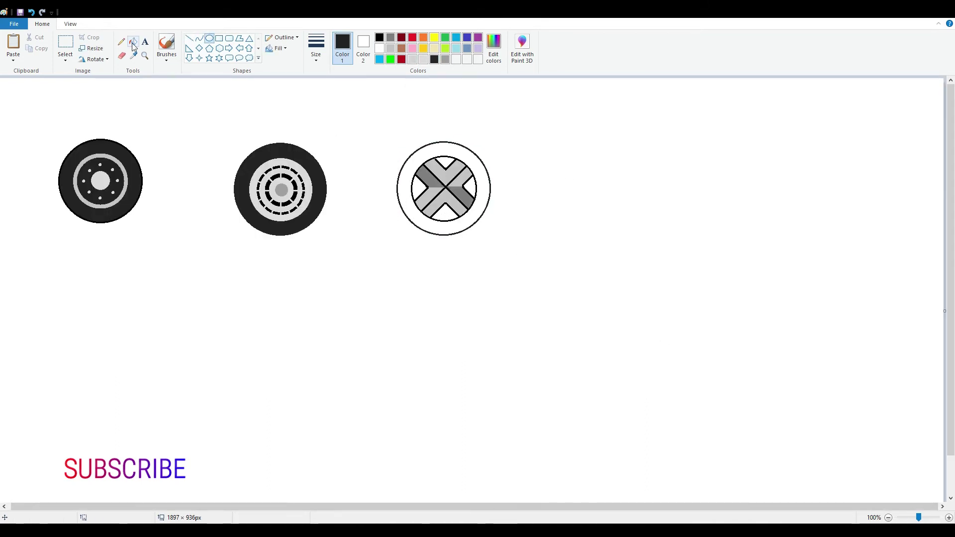
pyautogui.click(406, 190)
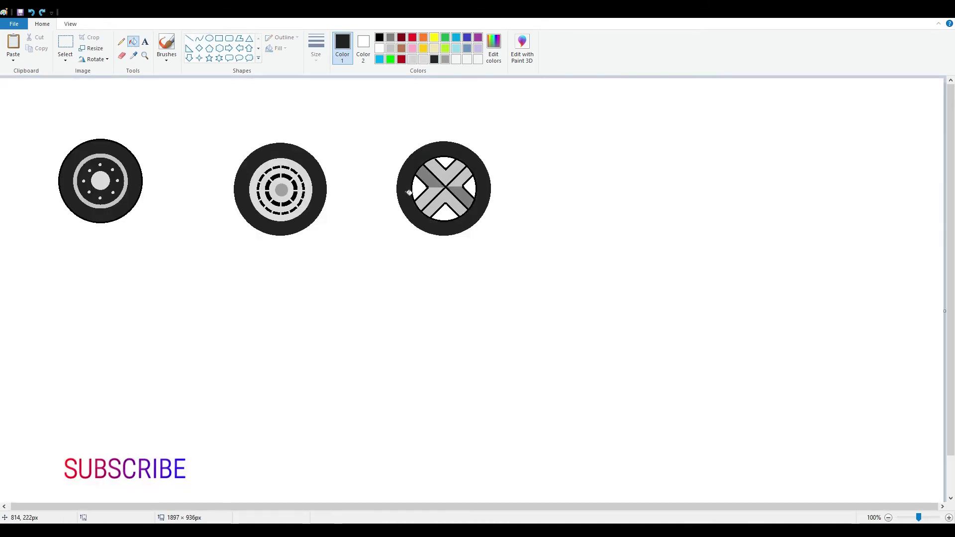
# - Fill the four V-shaped notches between the X spokes with medium gray
pyautogui.click(424, 59)
pyautogui.click(446, 163)
pyautogui.click(471, 188)
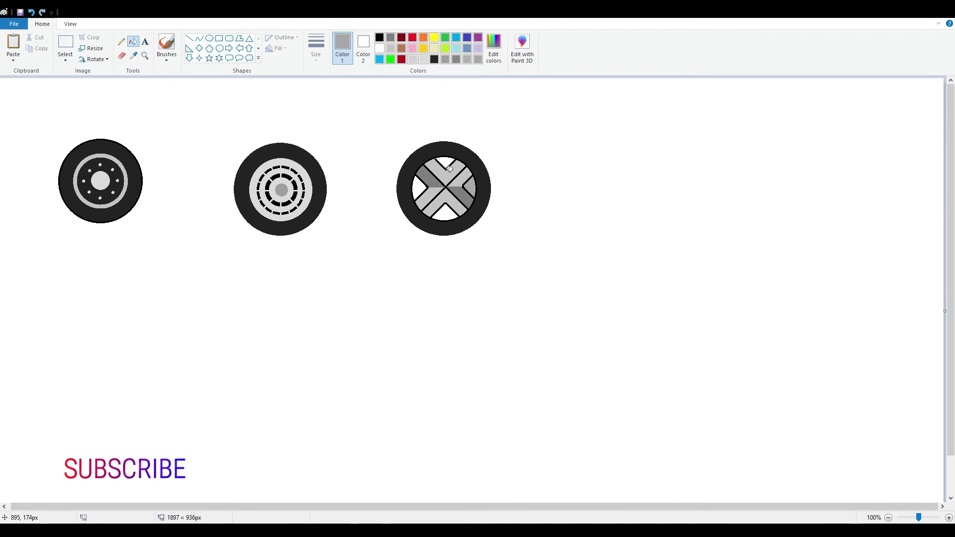
pyautogui.click(419, 189)
pyautogui.click(445, 213)
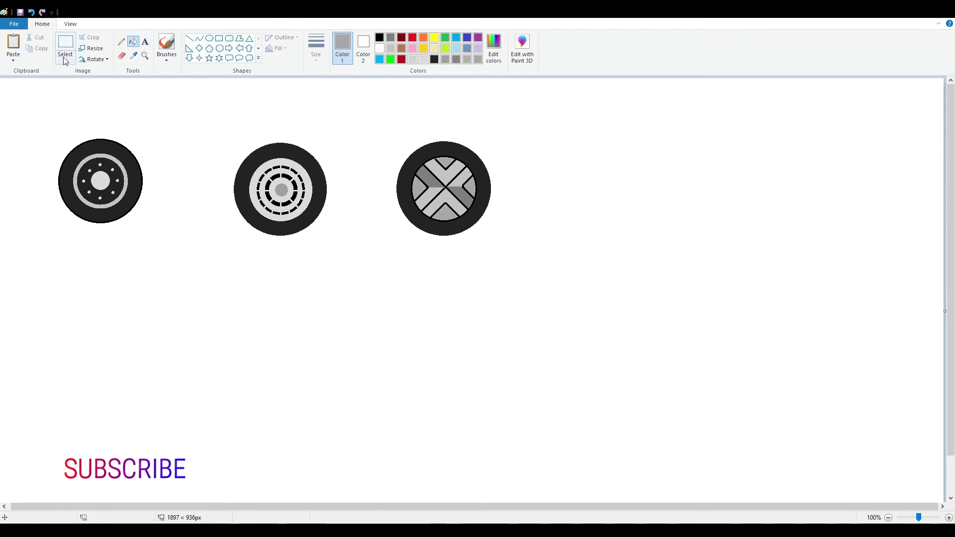
pyautogui.click(210, 38)
pyautogui.moveTo(227, 262); pyautogui.dragTo(299, 351)
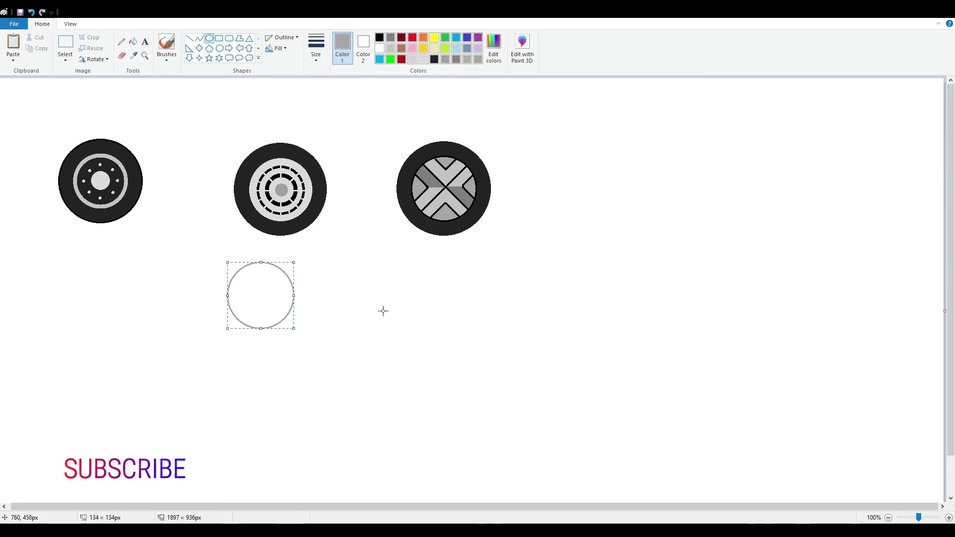
pyautogui.hotkey('ctrl', 'z')
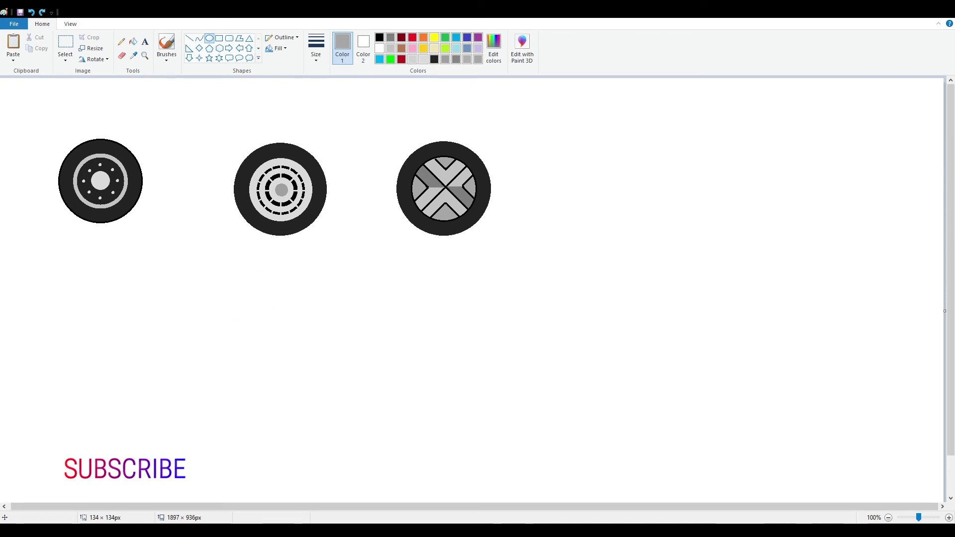
# - Draw a small white circle over the X-spoke crossing, about 22 × 22 px, and fill its inside white
pyautogui.click(949, 518)
pyautogui.moveTo(437, 507); pyautogui.dragTo(578, 508)
pyautogui.moveTo(592, 285); pyautogui.dragTo(614, 307)
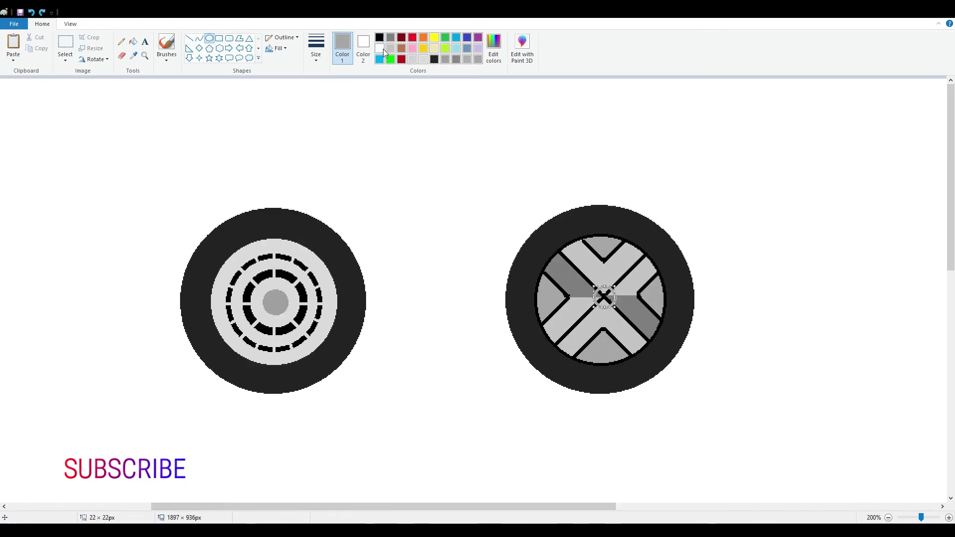
pyautogui.click(380, 48)
pyautogui.click(803, 314)
pyautogui.click(133, 42)
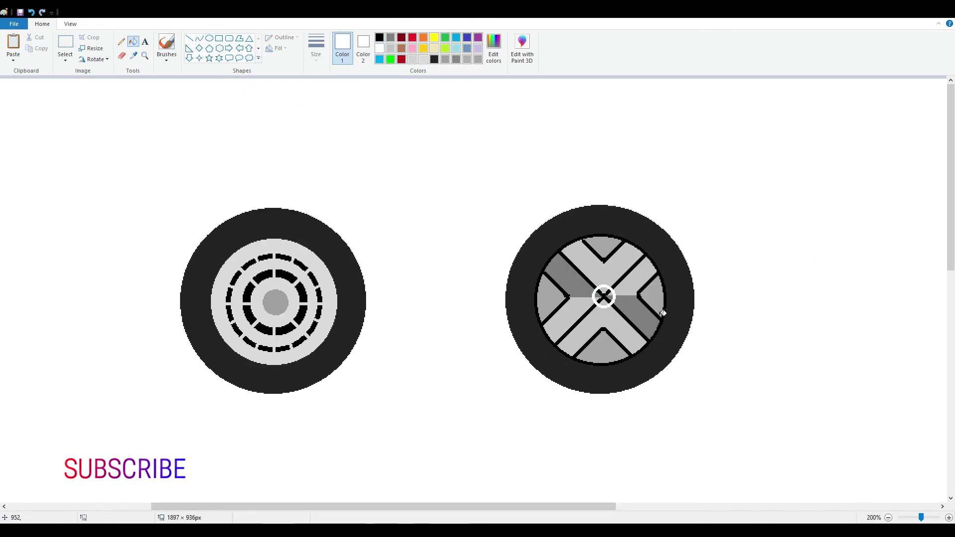
pyautogui.click(604, 290)
pyautogui.click(604, 297)
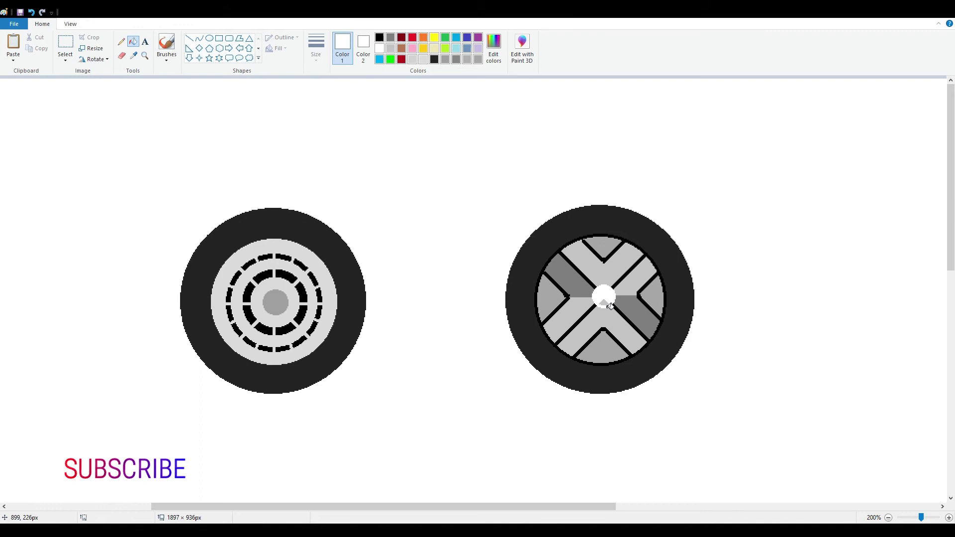
# - Outline the X-spoke wheel's hub with a black circle and fill it with dark gray
pyautogui.click(380, 38)
pyautogui.click(210, 38)
pyautogui.moveTo(595, 287)
pyautogui.mouseDown()
pyautogui.moveTo(615, 308)
pyautogui.moveTo(594, 297)
pyautogui.moveTo(604, 285)
pyautogui.moveTo(604, 308)
pyautogui.mouseUp()
pyautogui.click(697, 189)
pyautogui.click(391, 37)
pyautogui.click(133, 42)
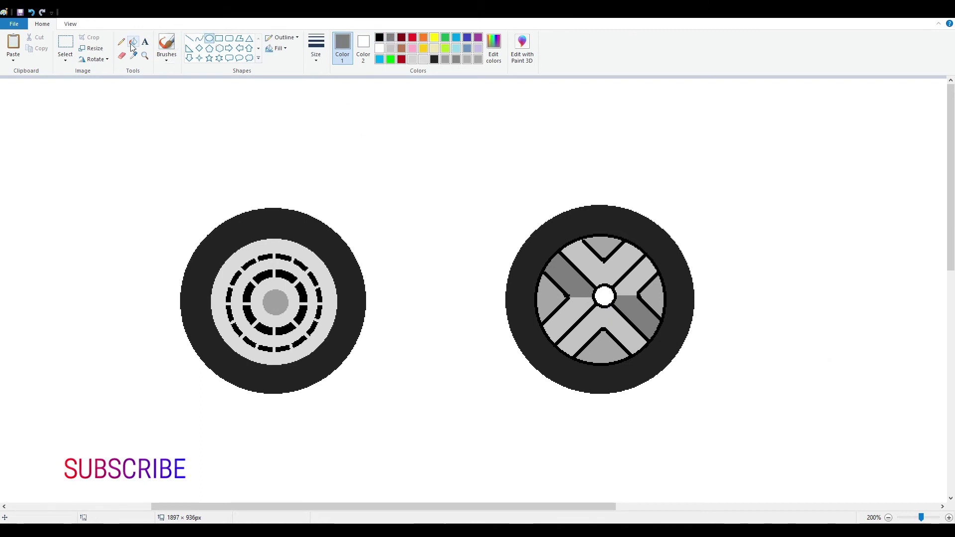
pyautogui.click(604, 297)
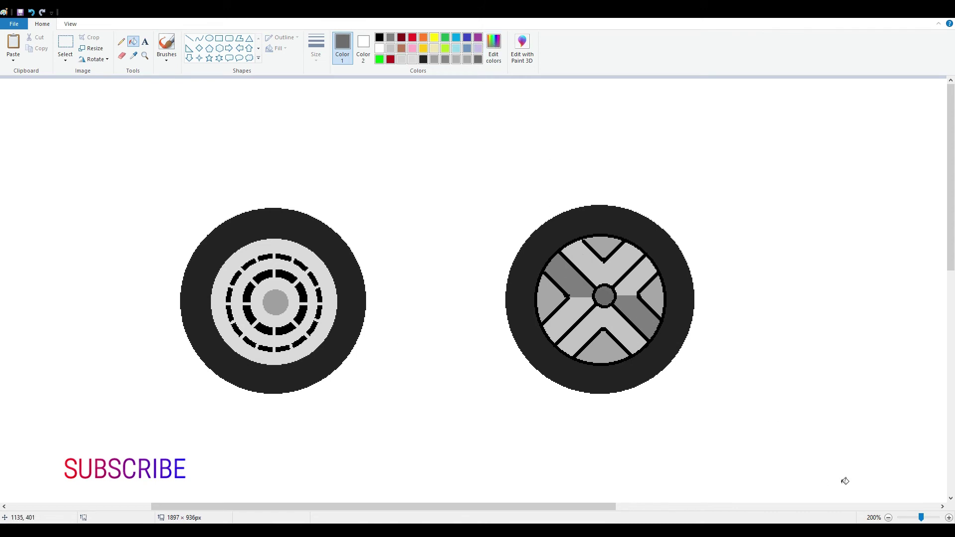
# - Draw a black circle in the empty area below the finished tires as a new rim
pyautogui.click(888, 518)
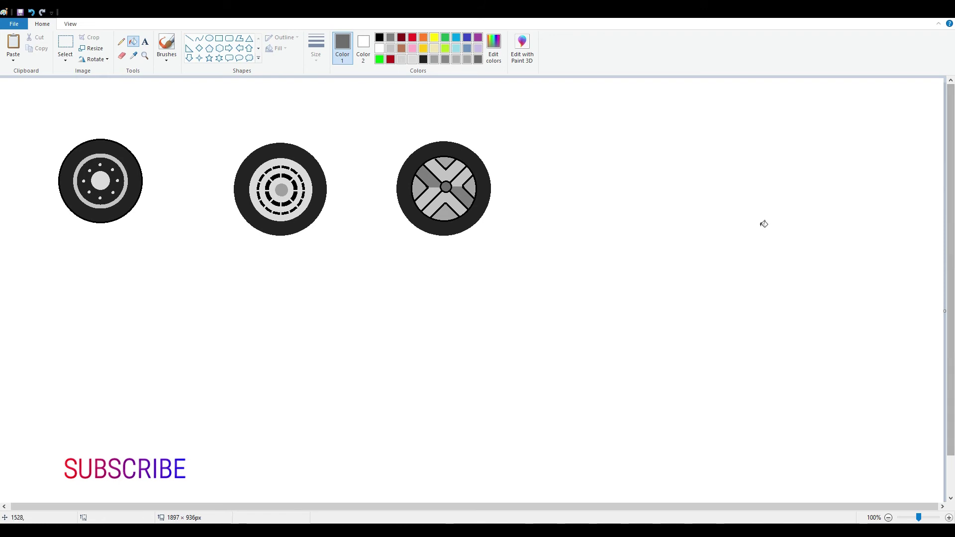
pyautogui.click(209, 38)
pyautogui.moveTo(182, 309); pyautogui.dragTo(256, 393)
# - Draw a six-pointed star centered on the new rim circle, with its tips extending past the rim
pyautogui.click(220, 58)
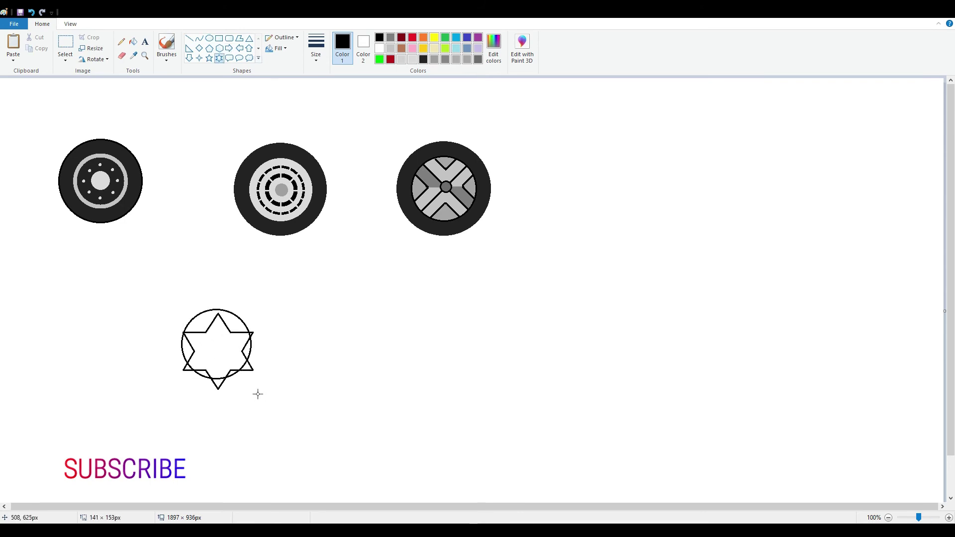
pyautogui.moveTo(182, 313); pyautogui.dragTo(256, 390)
pyautogui.moveTo(228, 358); pyautogui.dragTo(225, 352)
pyautogui.hotkey('ctrl', 'z')
pyautogui.moveTo(182, 308)
pyautogui.mouseDown()
pyautogui.moveTo(260, 391)
pyautogui.moveTo(241, 367)
pyautogui.moveTo(245, 375)
pyautogui.mouseUp()
pyautogui.click(378, 318)
# - Remove the star tips outside the rim using a surrounding white circle about 149 × 149 px, white fills and the eraser
pyautogui.click(209, 38)
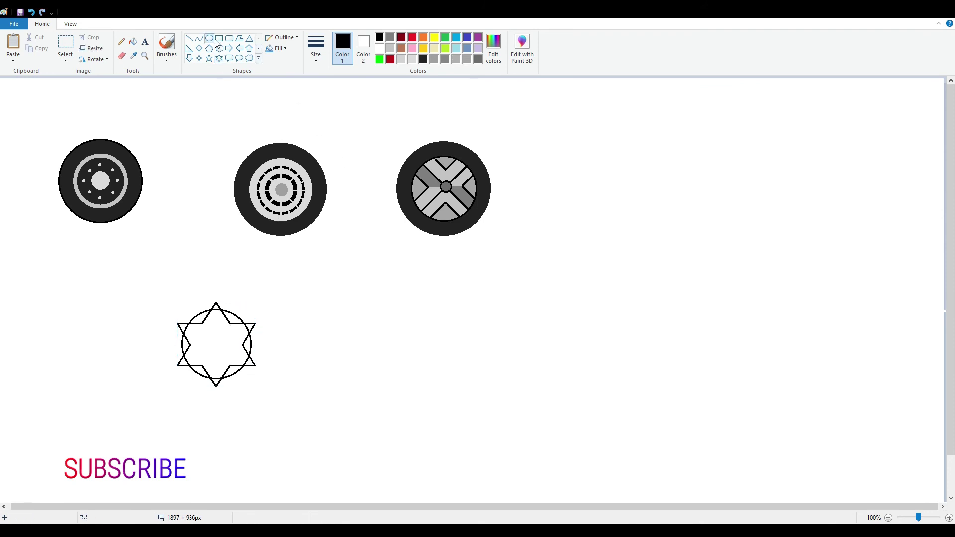
pyautogui.click(380, 48)
pyautogui.moveTo(180, 307); pyautogui.dragTo(254, 380)
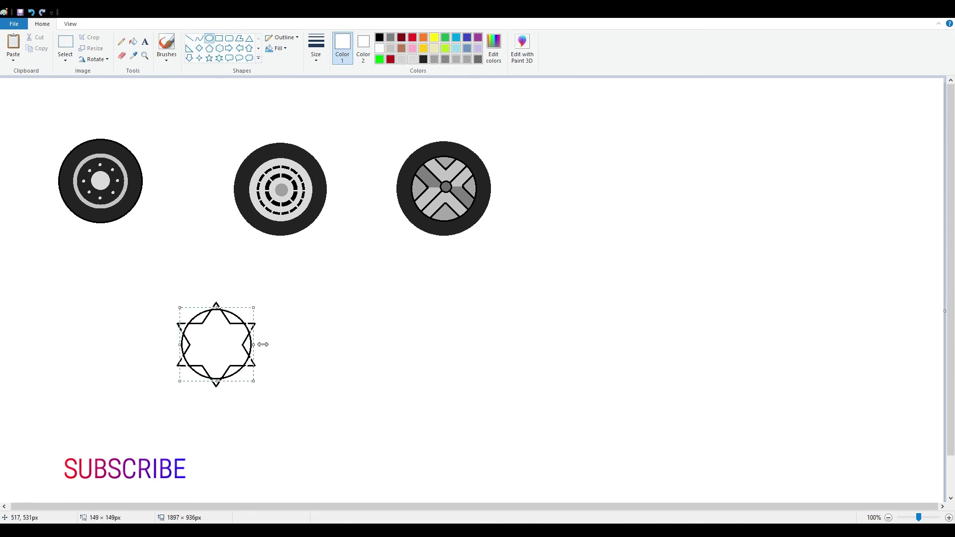
pyautogui.click(300, 368)
pyautogui.click(133, 41)
pyautogui.click(216, 305)
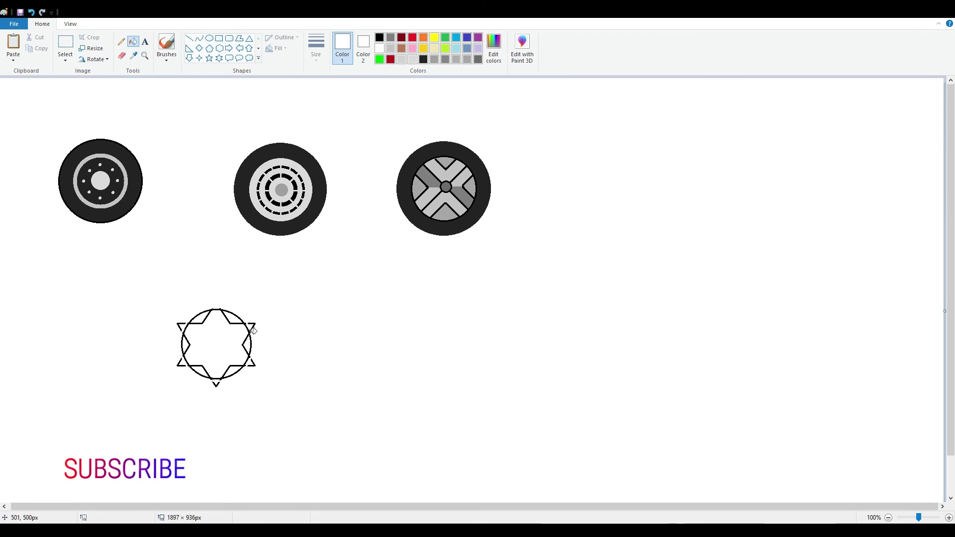
pyautogui.click(251, 364)
pyautogui.click(121, 55)
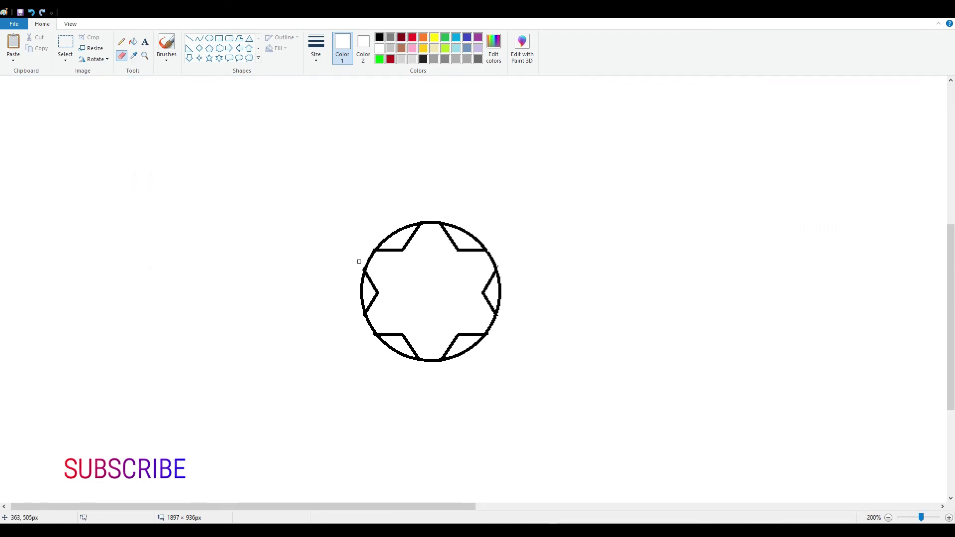
# - Draw a black hub circle about 33 × 32 px at the star's center and a small black-filled bolt above it
pyautogui.click(380, 37)
pyautogui.click(209, 39)
pyautogui.moveTo(414, 273); pyautogui.dragTo(447, 305)
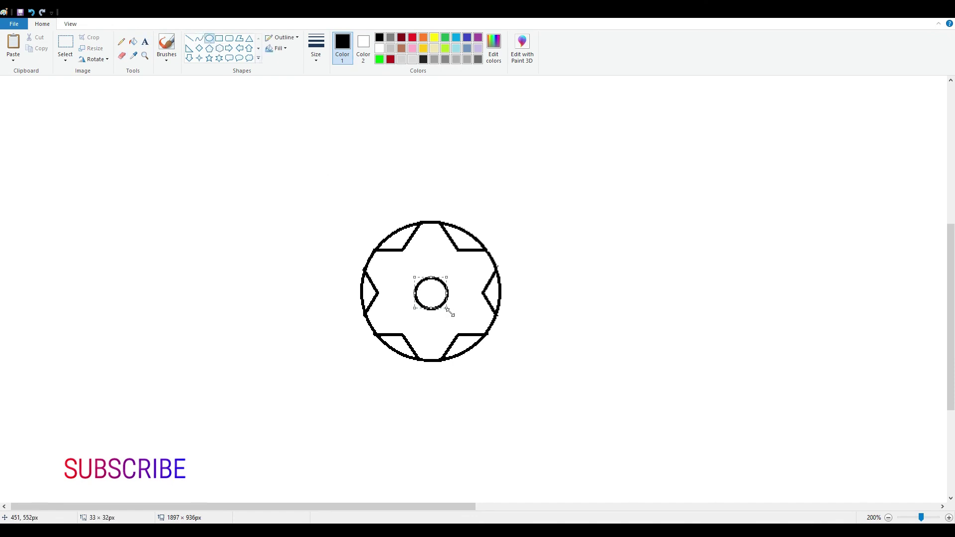
pyautogui.moveTo(425, 255); pyautogui.dragTo(444, 270)
pyautogui.click(139, 42)
pyautogui.click(430, 258)
# - Copy the bolt and paste copies around the hub to form a ring of six bolts
pyautogui.click(65, 42)
pyautogui.click(37, 50)
pyautogui.click(32, 48)
pyautogui.click(13, 43)
pyautogui.moveTo(19, 92); pyautogui.dragTo(411, 270)
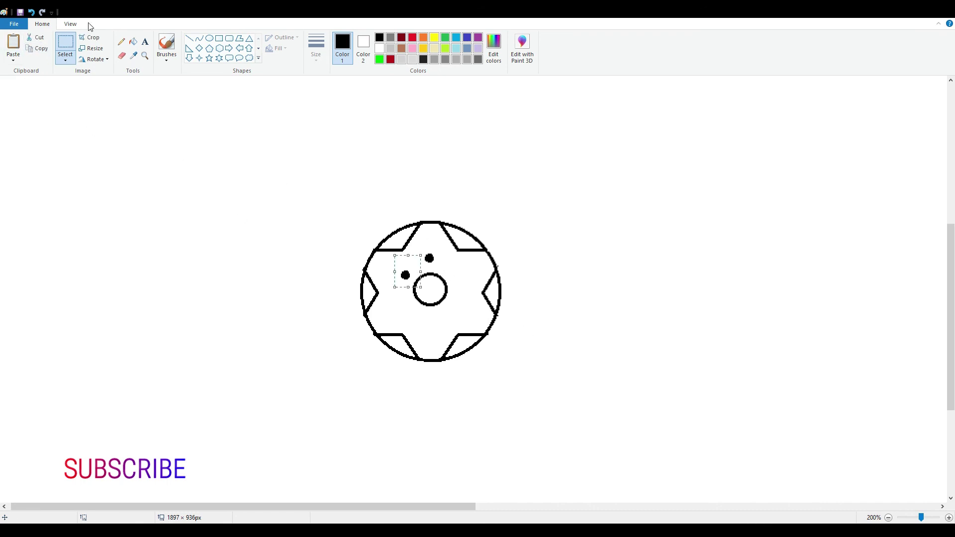
pyautogui.click(7, 42)
pyautogui.moveTo(14, 90); pyautogui.dragTo(408, 294)
pyautogui.click(10, 43)
pyautogui.moveTo(14, 90); pyautogui.dragTo(432, 312)
pyautogui.click(13, 44)
pyautogui.moveTo(16, 94); pyautogui.dragTo(455, 266)
pyautogui.click(13, 44)
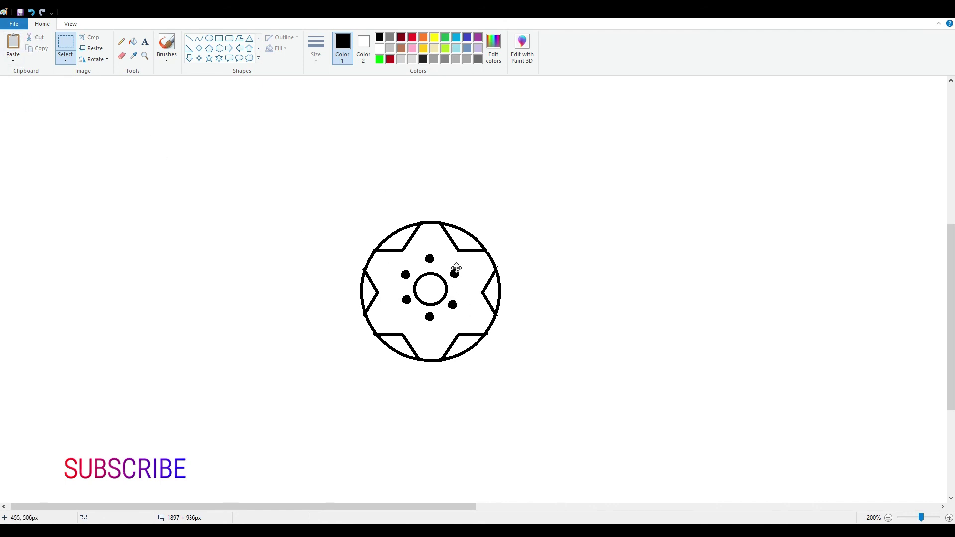
# - Undo the last bolt placements and paste the lower-right and upper-right bolts again at better positions
pyautogui.hotkey('ctrl', 'z')
pyautogui.hotkey('ctrl', 'z')
pyautogui.click(12, 44)
pyautogui.hotkey('ctrl', 'z')
pyautogui.click(13, 44)
pyautogui.moveTo(14, 93); pyautogui.dragTo(461, 298)
pyautogui.click(13, 44)
pyautogui.moveTo(20, 92); pyautogui.dragTo(464, 269)
pyautogui.click(605, 319)
# - Fill the six gaps between the star and the rim circle with medium gray
pyautogui.keyDown('ctrl'); pyautogui.scroll(-1, 814, 380); pyautogui.keyUp('ctrl')
pyautogui.click(133, 41)
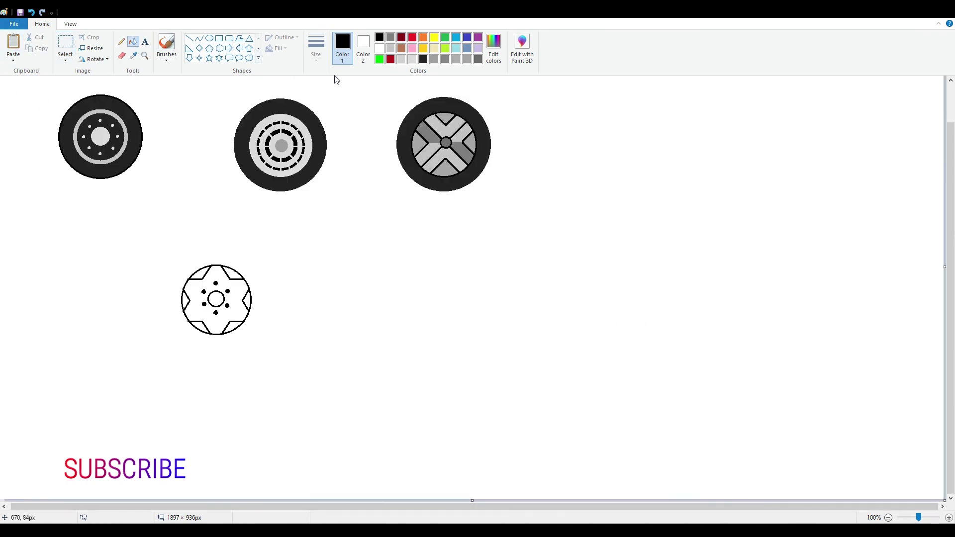
pyautogui.click(402, 59)
pyautogui.click(233, 272)
pyautogui.click(247, 300)
pyautogui.click(233, 327)
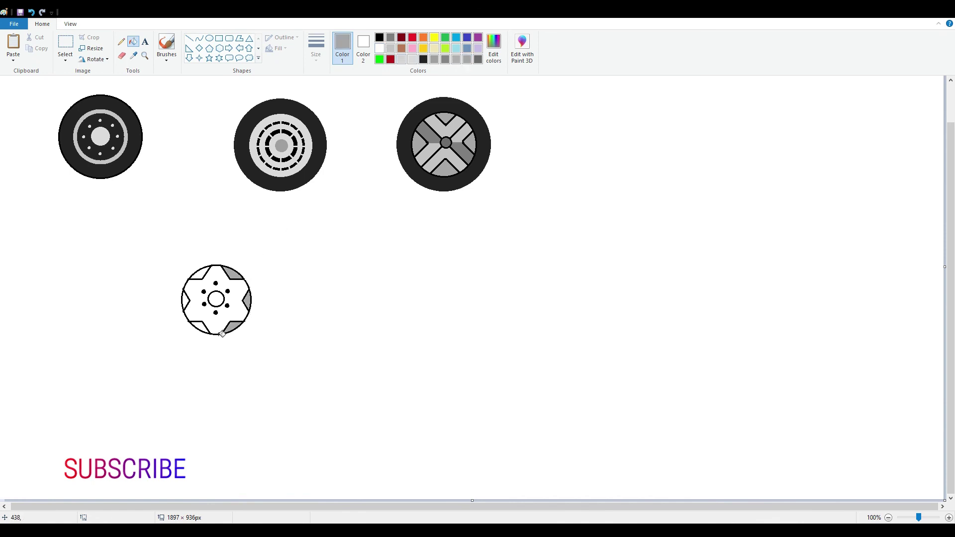
pyautogui.click(199, 326)
pyautogui.click(185, 300)
pyautogui.click(199, 274)
# - Fill the star with light gray and its hub with dark gray
pyautogui.click(412, 60)
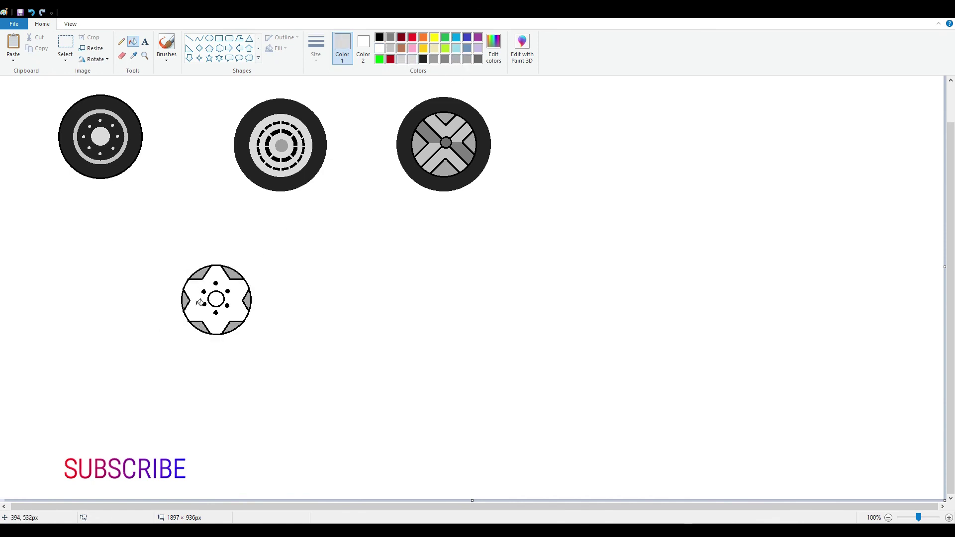
pyautogui.click(197, 300)
pyautogui.click(390, 48)
pyautogui.click(217, 298)
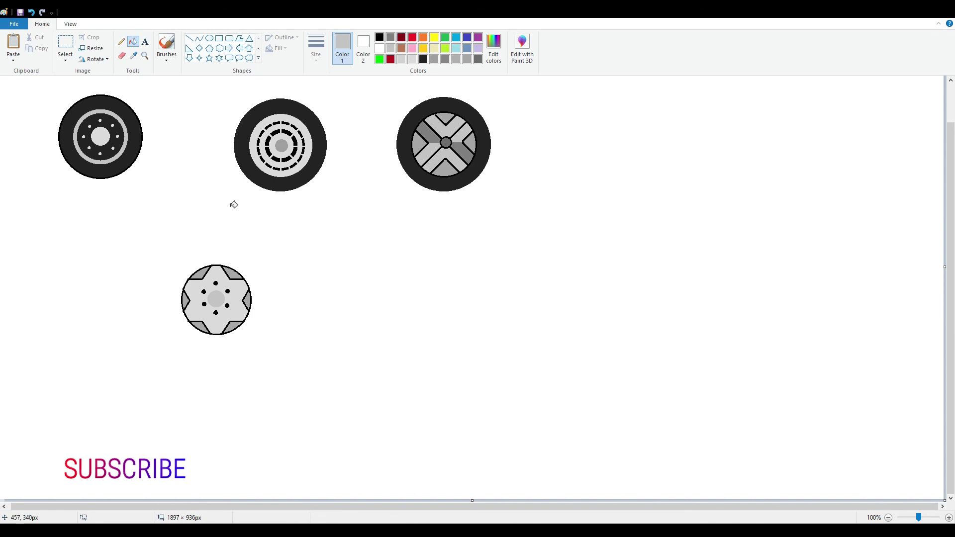
pyautogui.click(391, 38)
pyautogui.click(220, 304)
# - Draw a near-black circle around the star rim and fill the ring with the same color as its tire
pyautogui.click(210, 38)
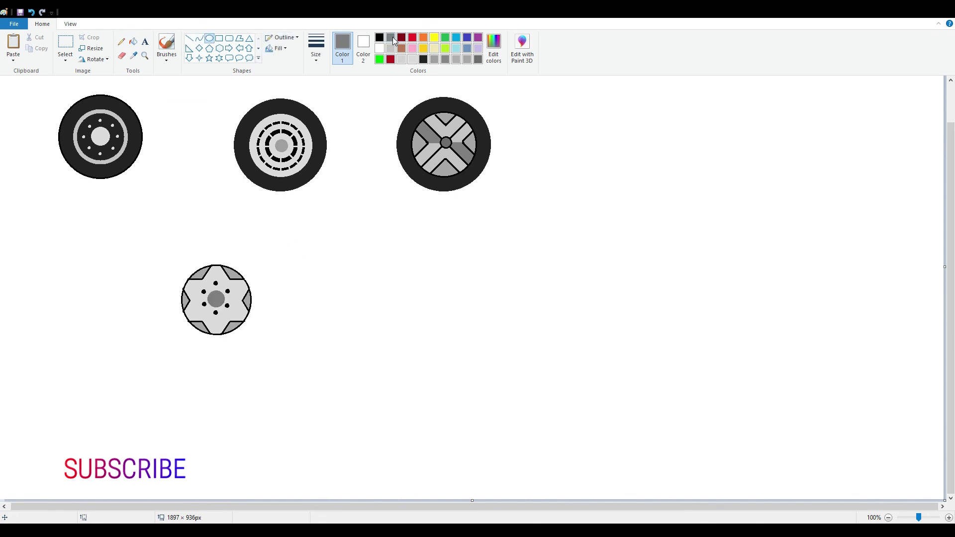
pyautogui.click(424, 59)
pyautogui.moveTo(156, 241)
pyautogui.mouseDown()
pyautogui.moveTo(275, 358)
pyautogui.moveTo(250, 340)
pyautogui.mouseUp()
pyautogui.hotkey('ctrl', 'z')
pyautogui.moveTo(166, 250); pyautogui.dragTo(271, 373)
pyautogui.moveTo(253, 346); pyautogui.dragTo(249, 342)
pyautogui.click(273, 337)
pyautogui.click(133, 41)
pyautogui.click(195, 255)
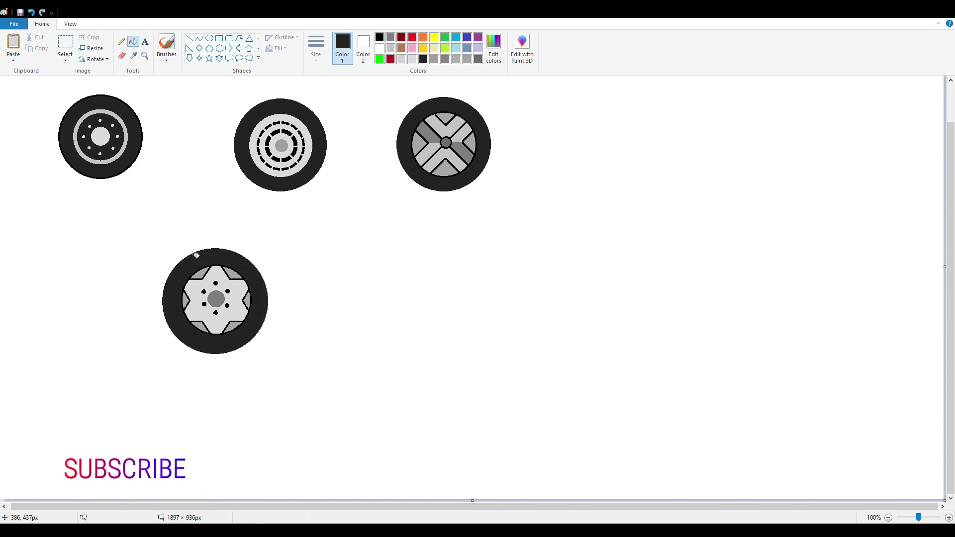
# - Shift the bolted-rim tire slightly left and move the star-rim tire farther down the canvas
pyautogui.click(66, 42)
pyautogui.moveTo(49, 98); pyautogui.dragTo(154, 194)
pyautogui.moveTo(137, 172); pyautogui.dragTo(130, 170)
pyautogui.moveTo(144, 233); pyautogui.dragTo(296, 371)
pyautogui.moveTo(276, 346); pyautogui.dragTo(282, 385)
# - Move the X-spoke tire well to the right, away from the slotted-hubcap tire
pyautogui.click(390, 152)
pyautogui.moveTo(375, 85); pyautogui.dragTo(513, 230)
pyautogui.moveTo(493, 183); pyautogui.dragTo(628, 189)
pyautogui.click(481, 334)
# - Move the slotted-hubcap tire down beside the star-rim tire and shift the X-spoke tire a little farther right
pyautogui.moveTo(219, 88); pyautogui.dragTo(350, 220)
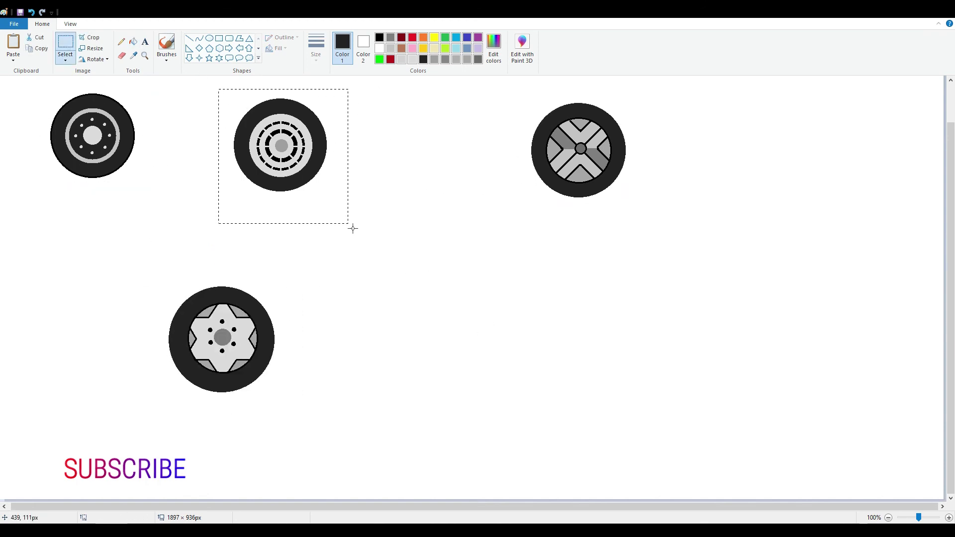
pyautogui.moveTo(323, 191); pyautogui.dragTo(518, 387)
pyautogui.click(513, 224)
pyautogui.moveTo(505, 80); pyautogui.dragTo(628, 209)
pyautogui.moveTo(590, 191); pyautogui.dragTo(616, 185)
# - Move the slotted-hubcap tire up next to the X-spoke tire
pyautogui.click(372, 279)
pyautogui.moveTo(372, 279); pyautogui.dragTo(530, 398)
pyautogui.moveTo(519, 387); pyautogui.dragTo(497, 188)
pyautogui.click(516, 324)
# - Move the X-spoke tire down and line the tires up in one row: bolted rim, star rim, slotted hubcap, X-spoke
pyautogui.moveTo(550, 90); pyautogui.dragTo(687, 245)
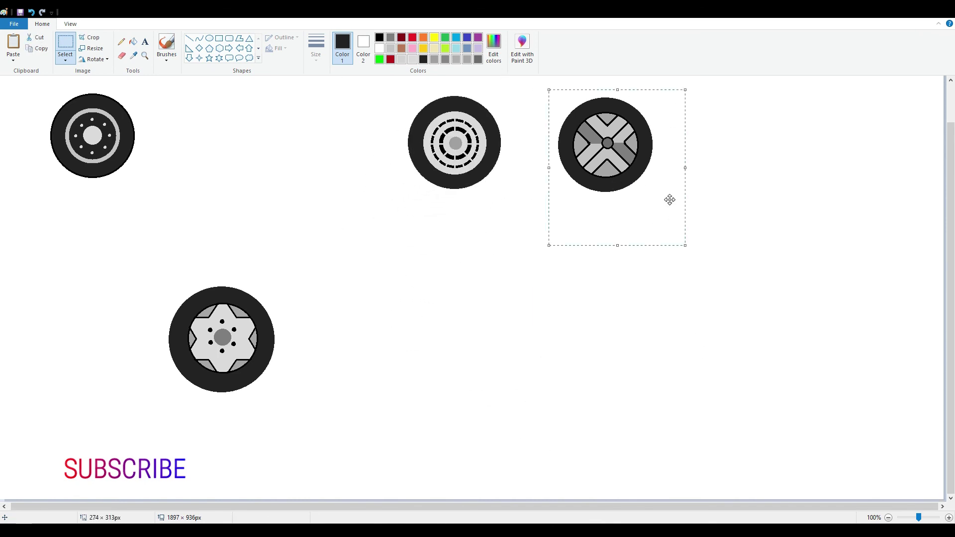
pyautogui.moveTo(670, 198); pyautogui.dragTo(715, 381)
pyautogui.click(420, 410)
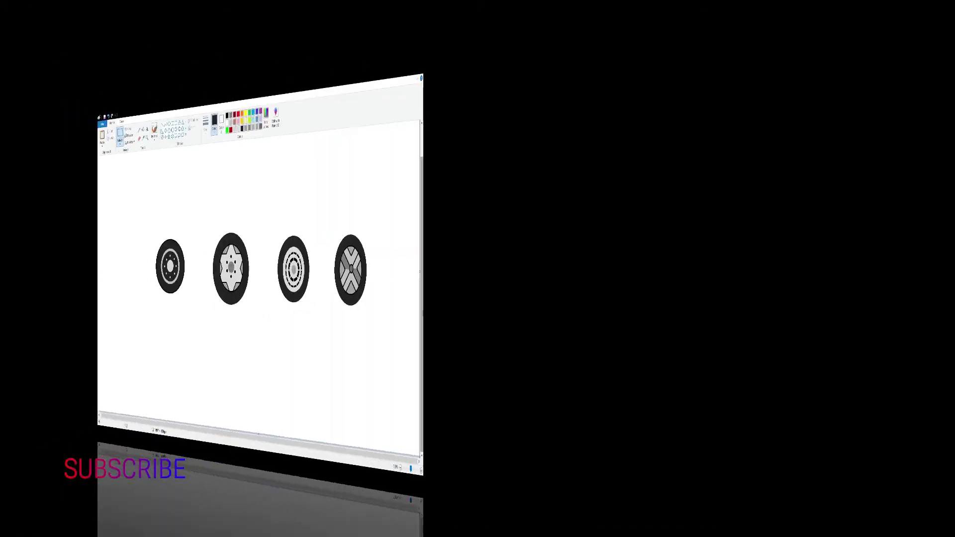